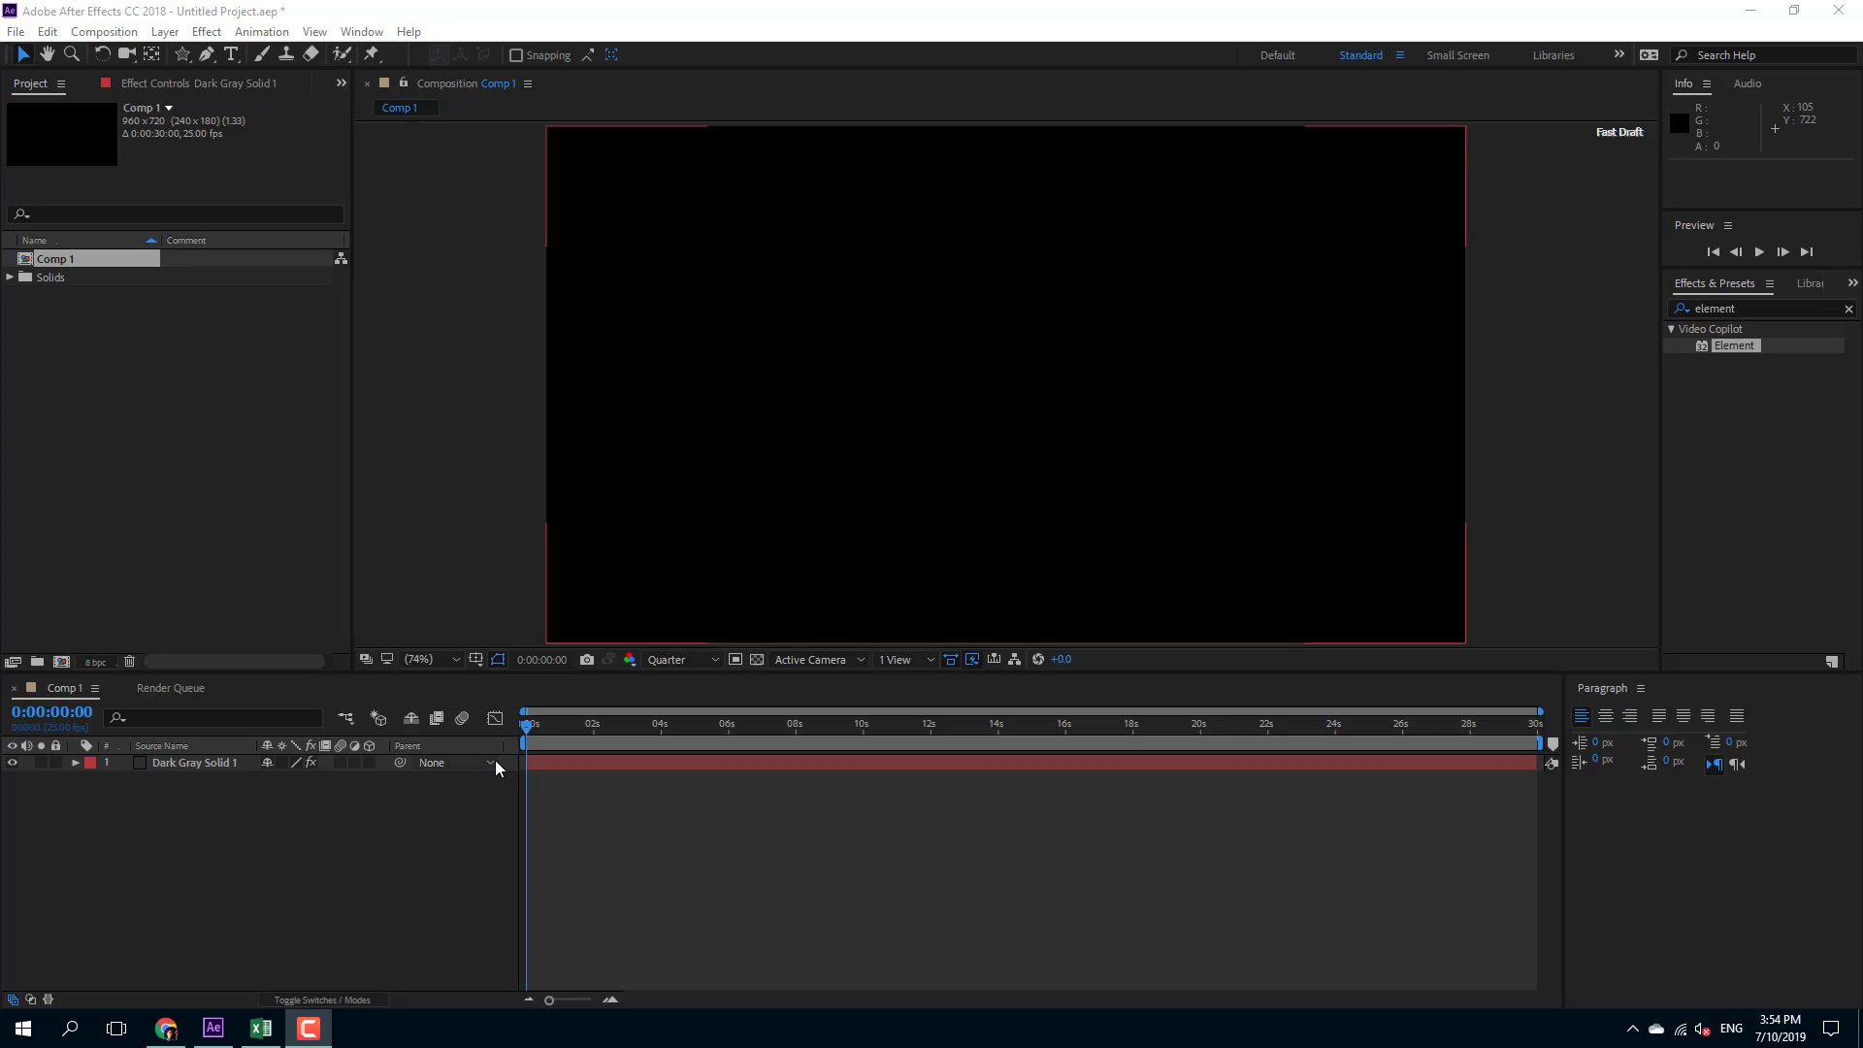
Show Dark Gray Solid 1's Element effect controls with Custom Layers and Group 1 collapsed
click(173, 762)
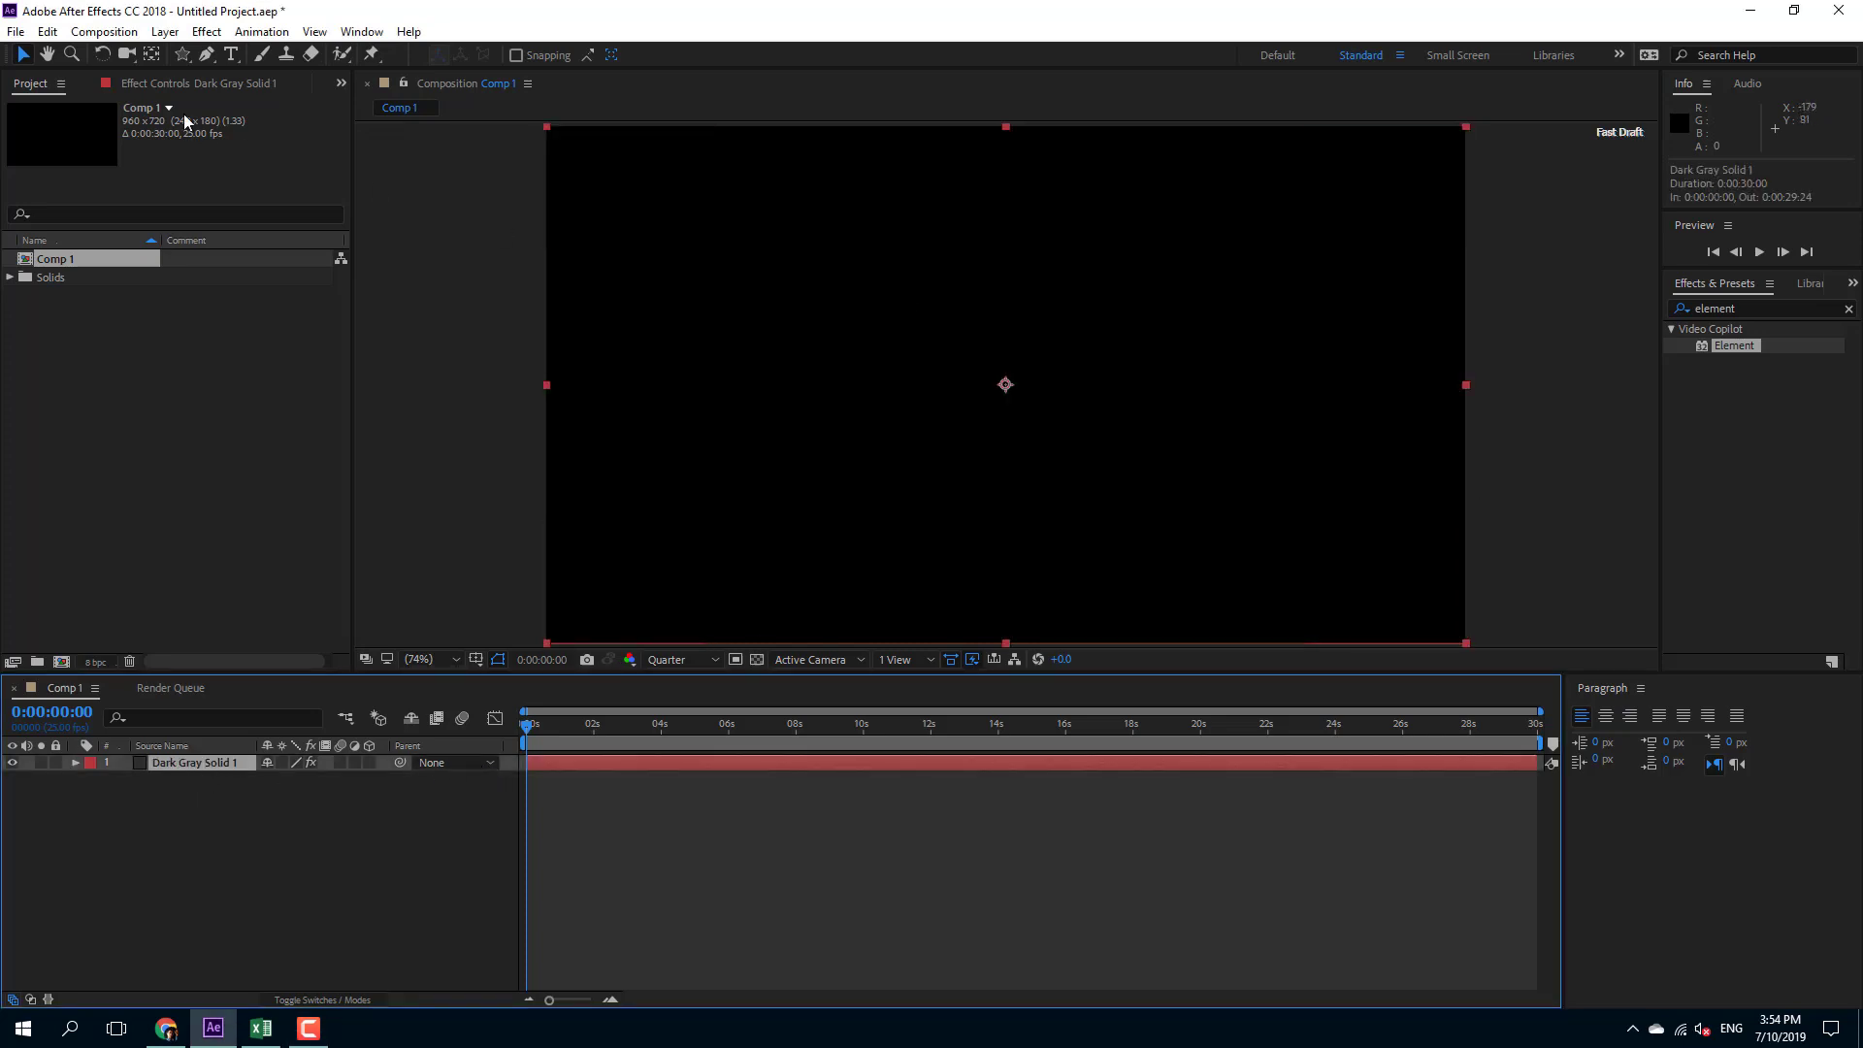
click(194, 84)
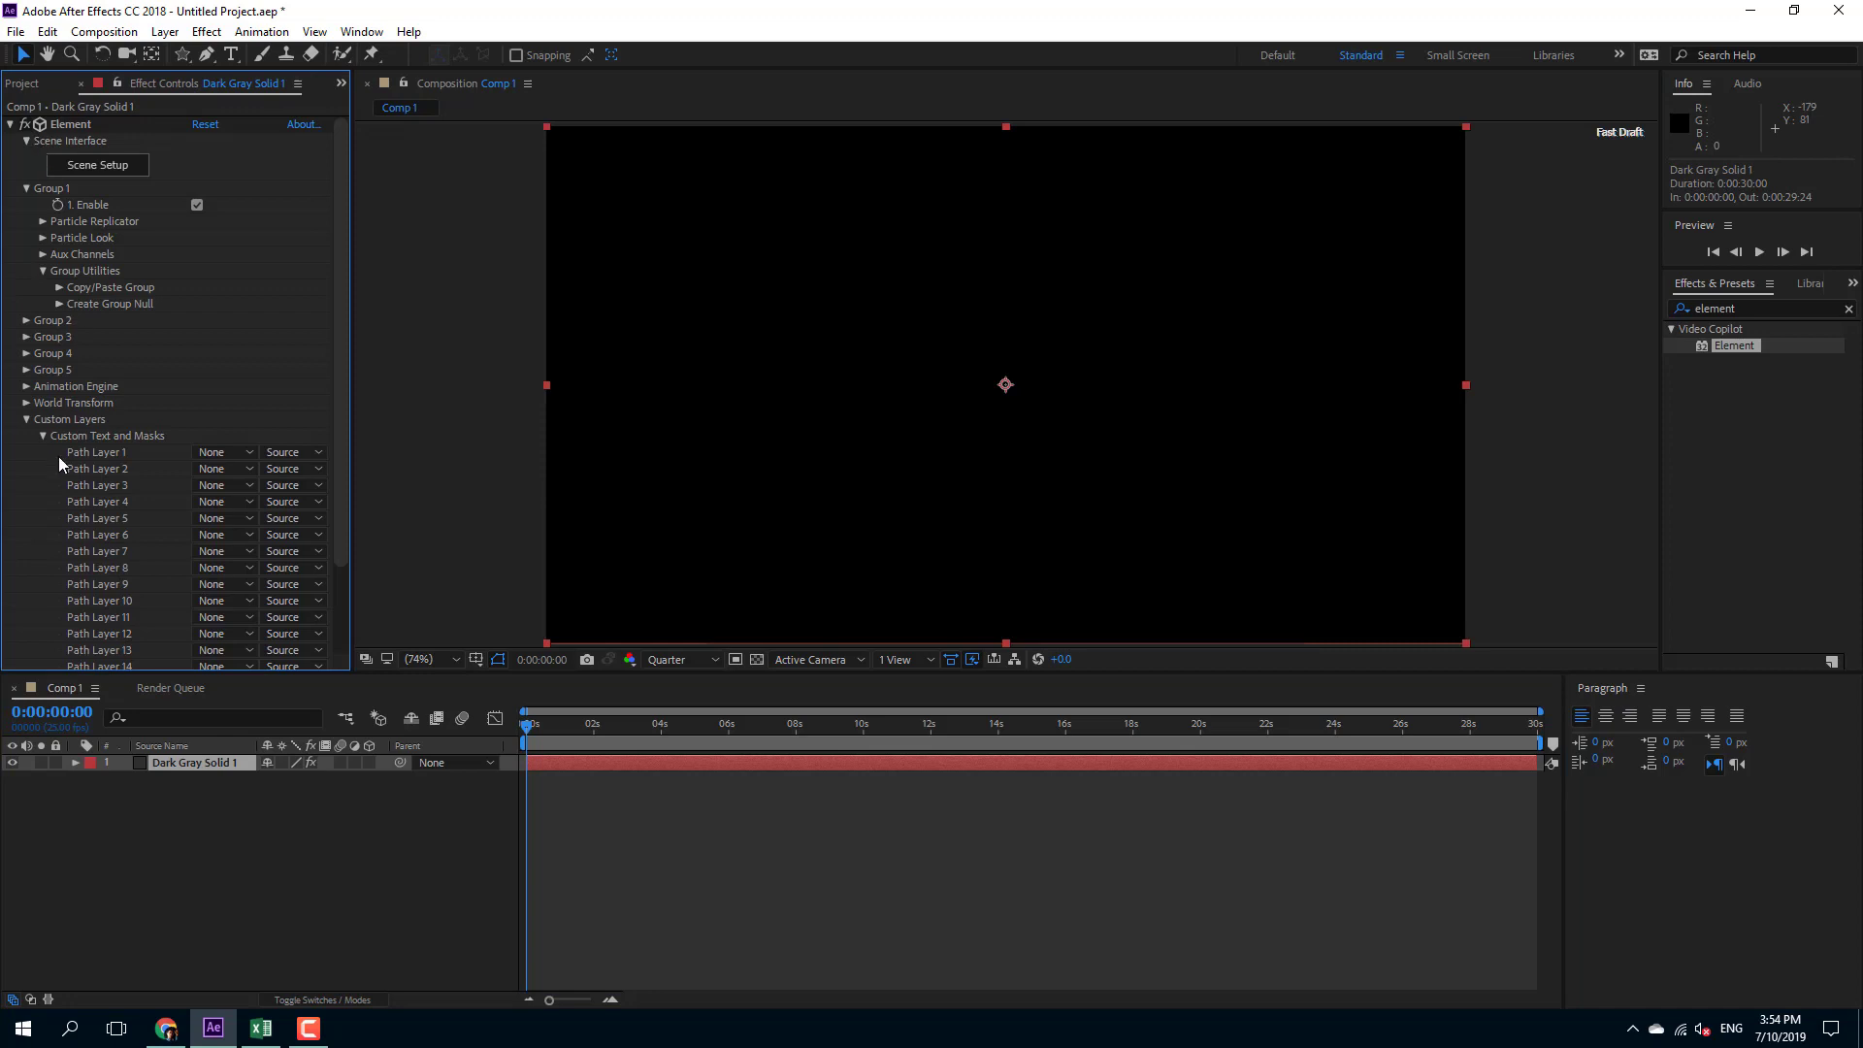
click(26, 419)
click(26, 188)
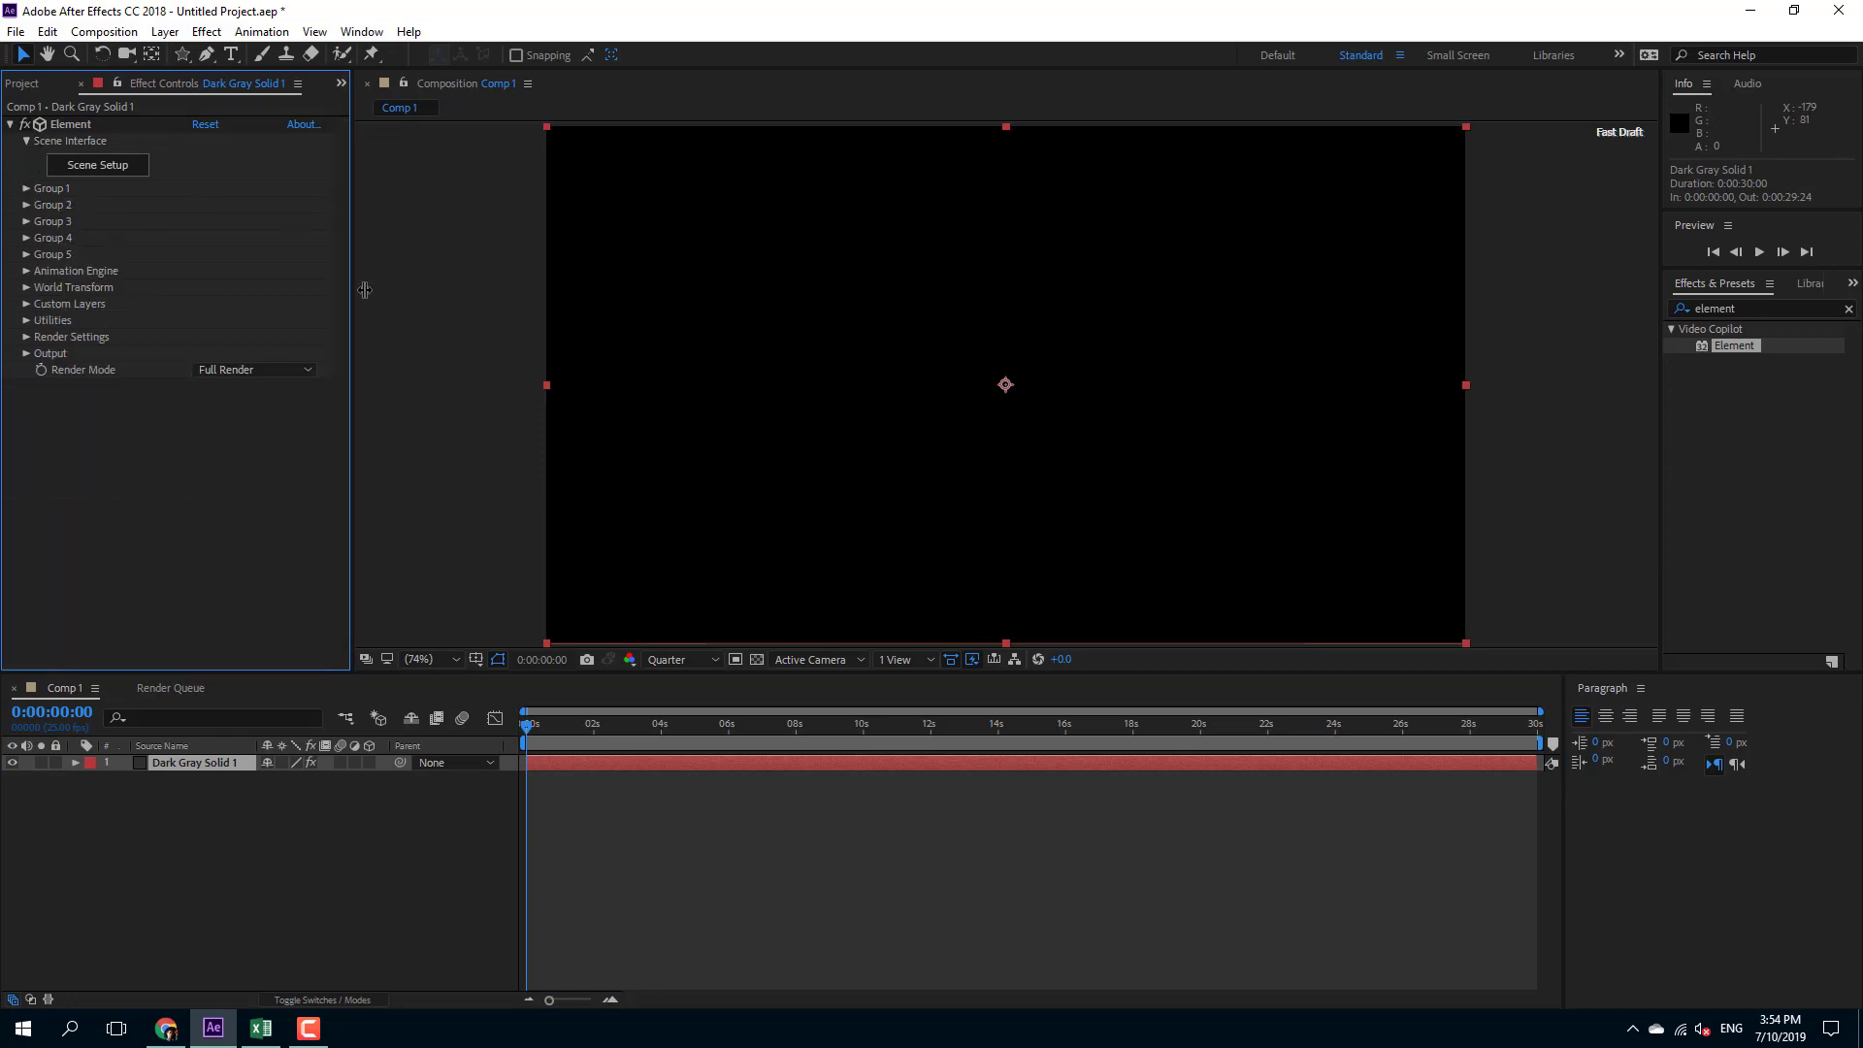
Add a new 960×720 solid layer named 'Shape' above Dark Gray Solid 1
right_click(234, 822)
mouse_move(334, 603)
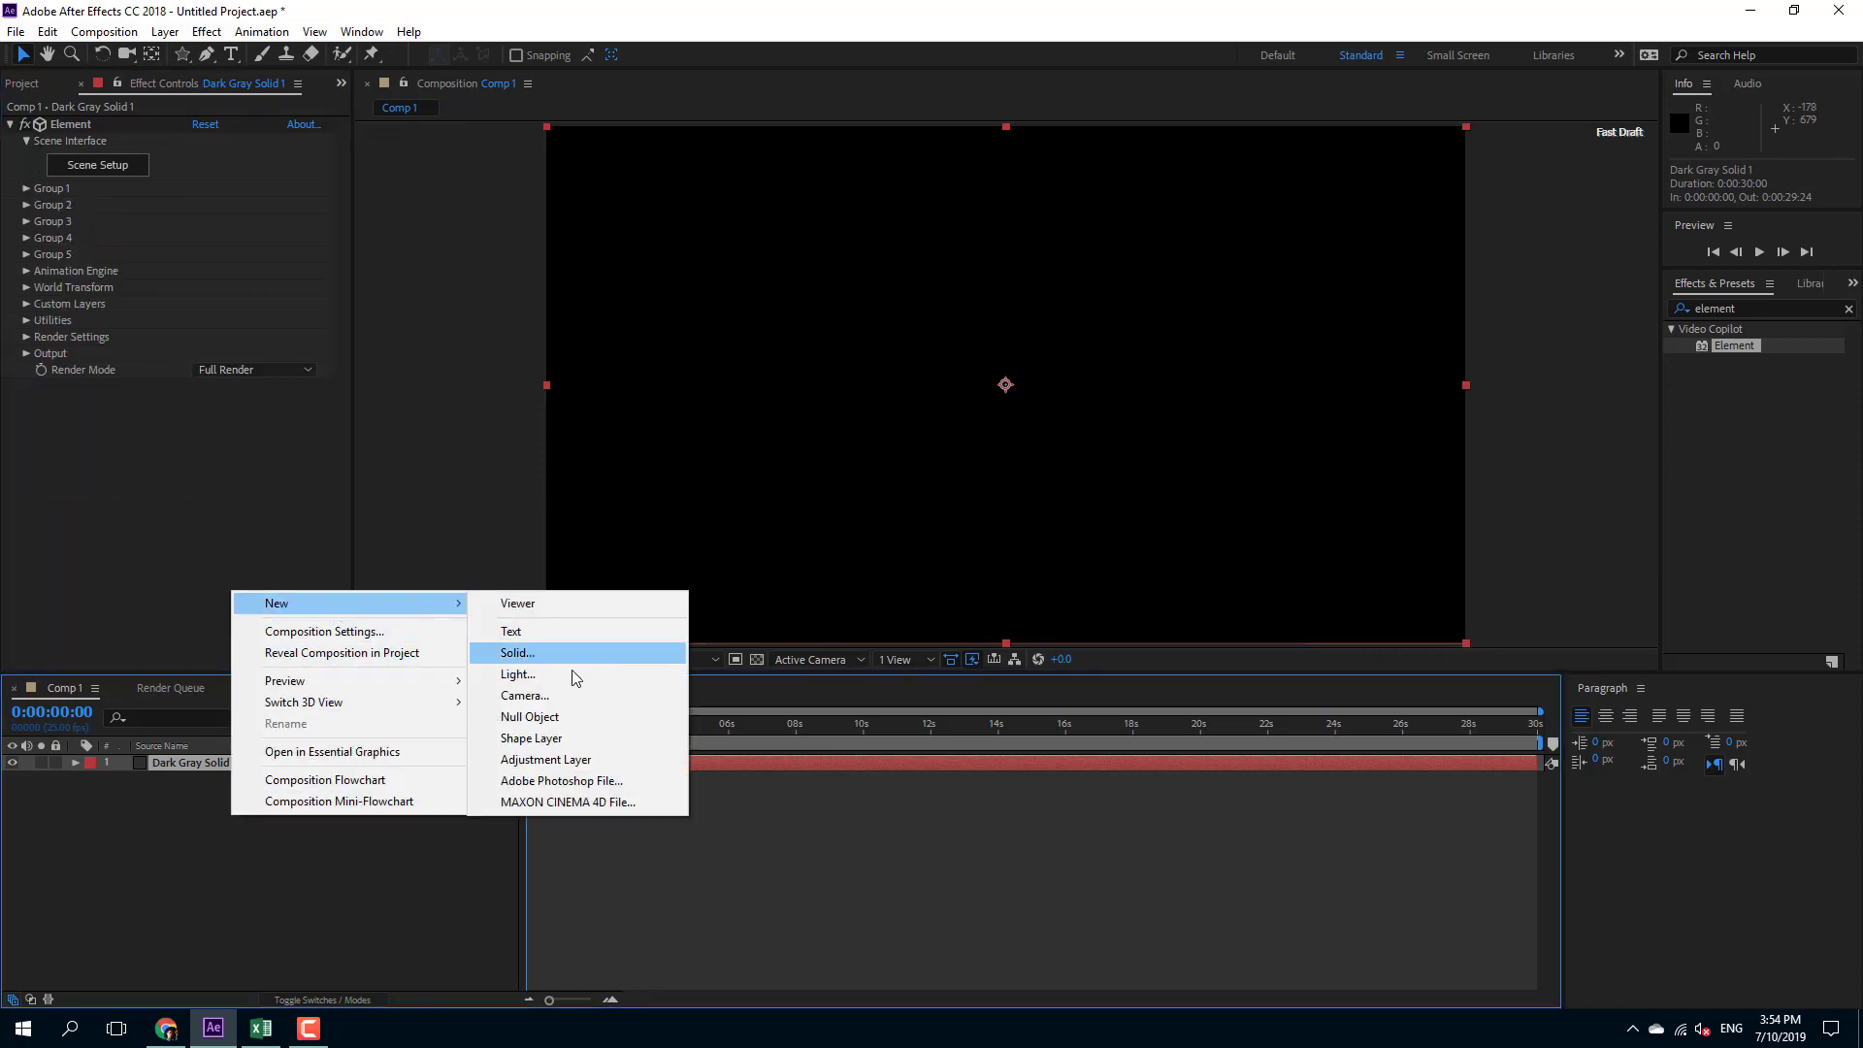
click(592, 655)
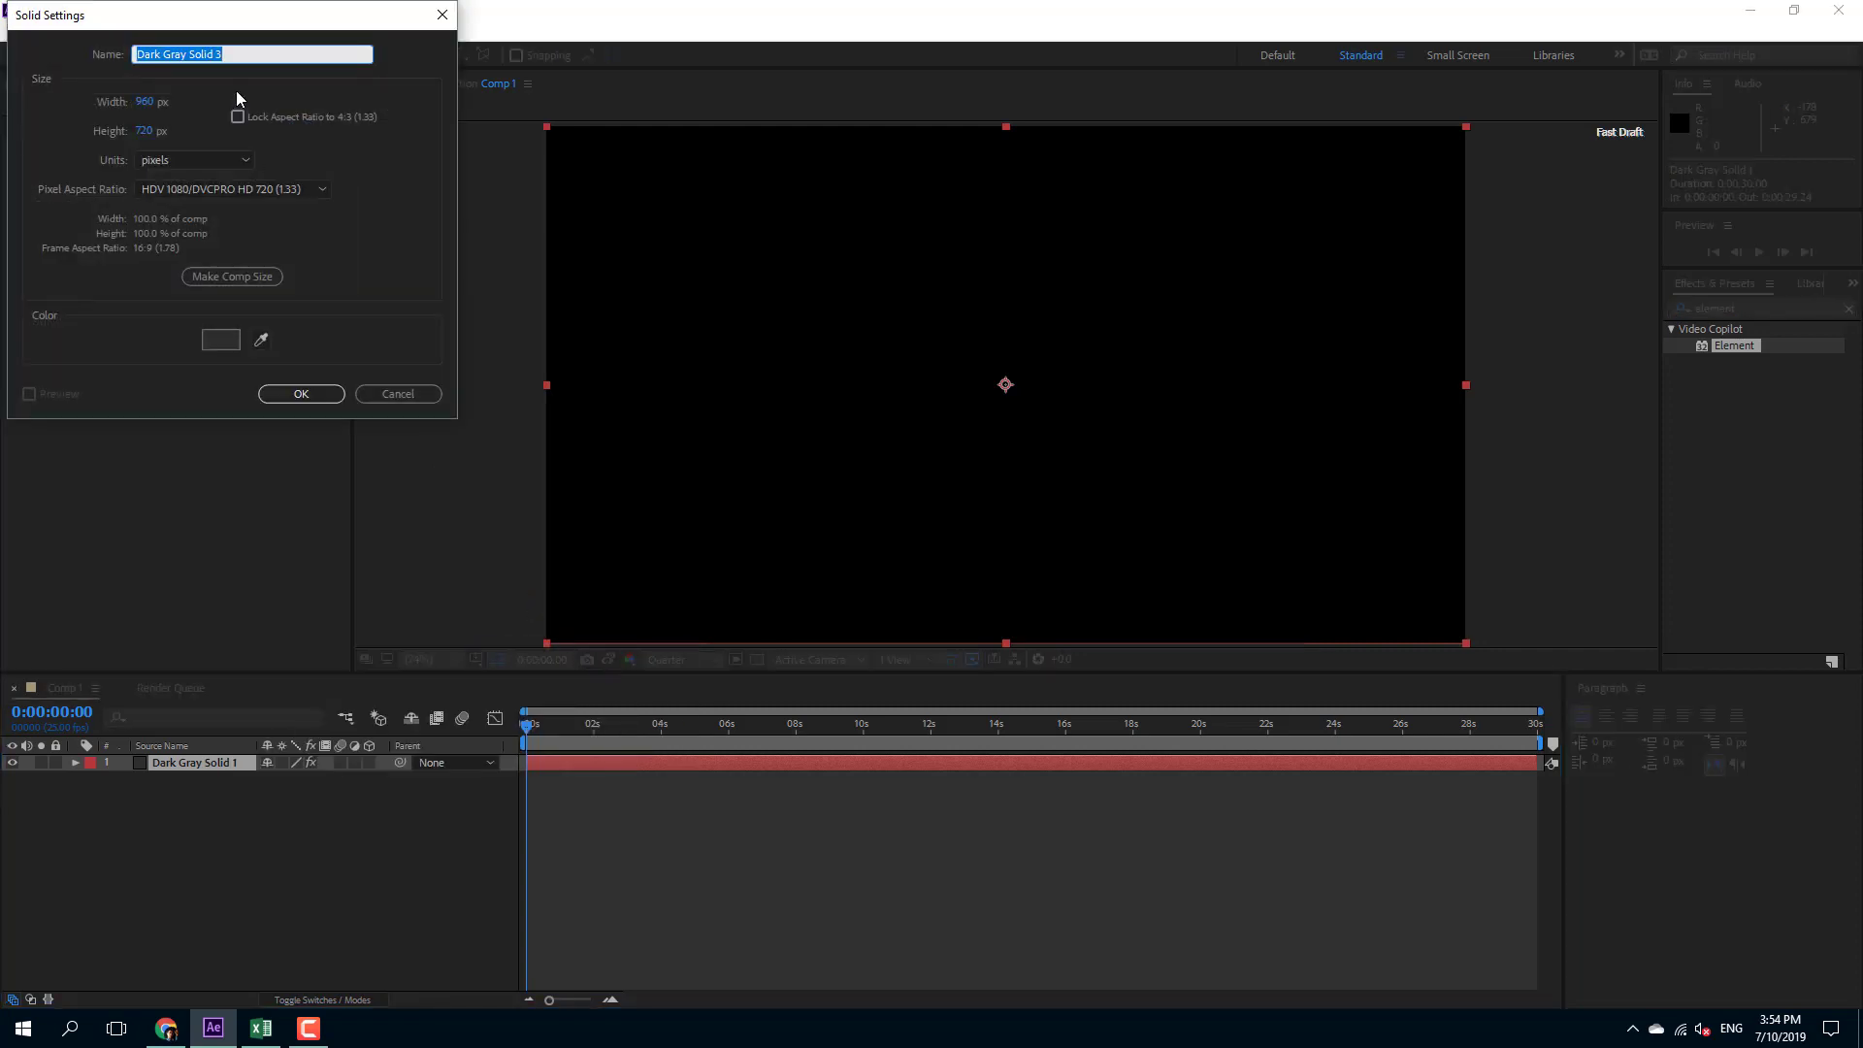
text(Shape)
click(299, 394)
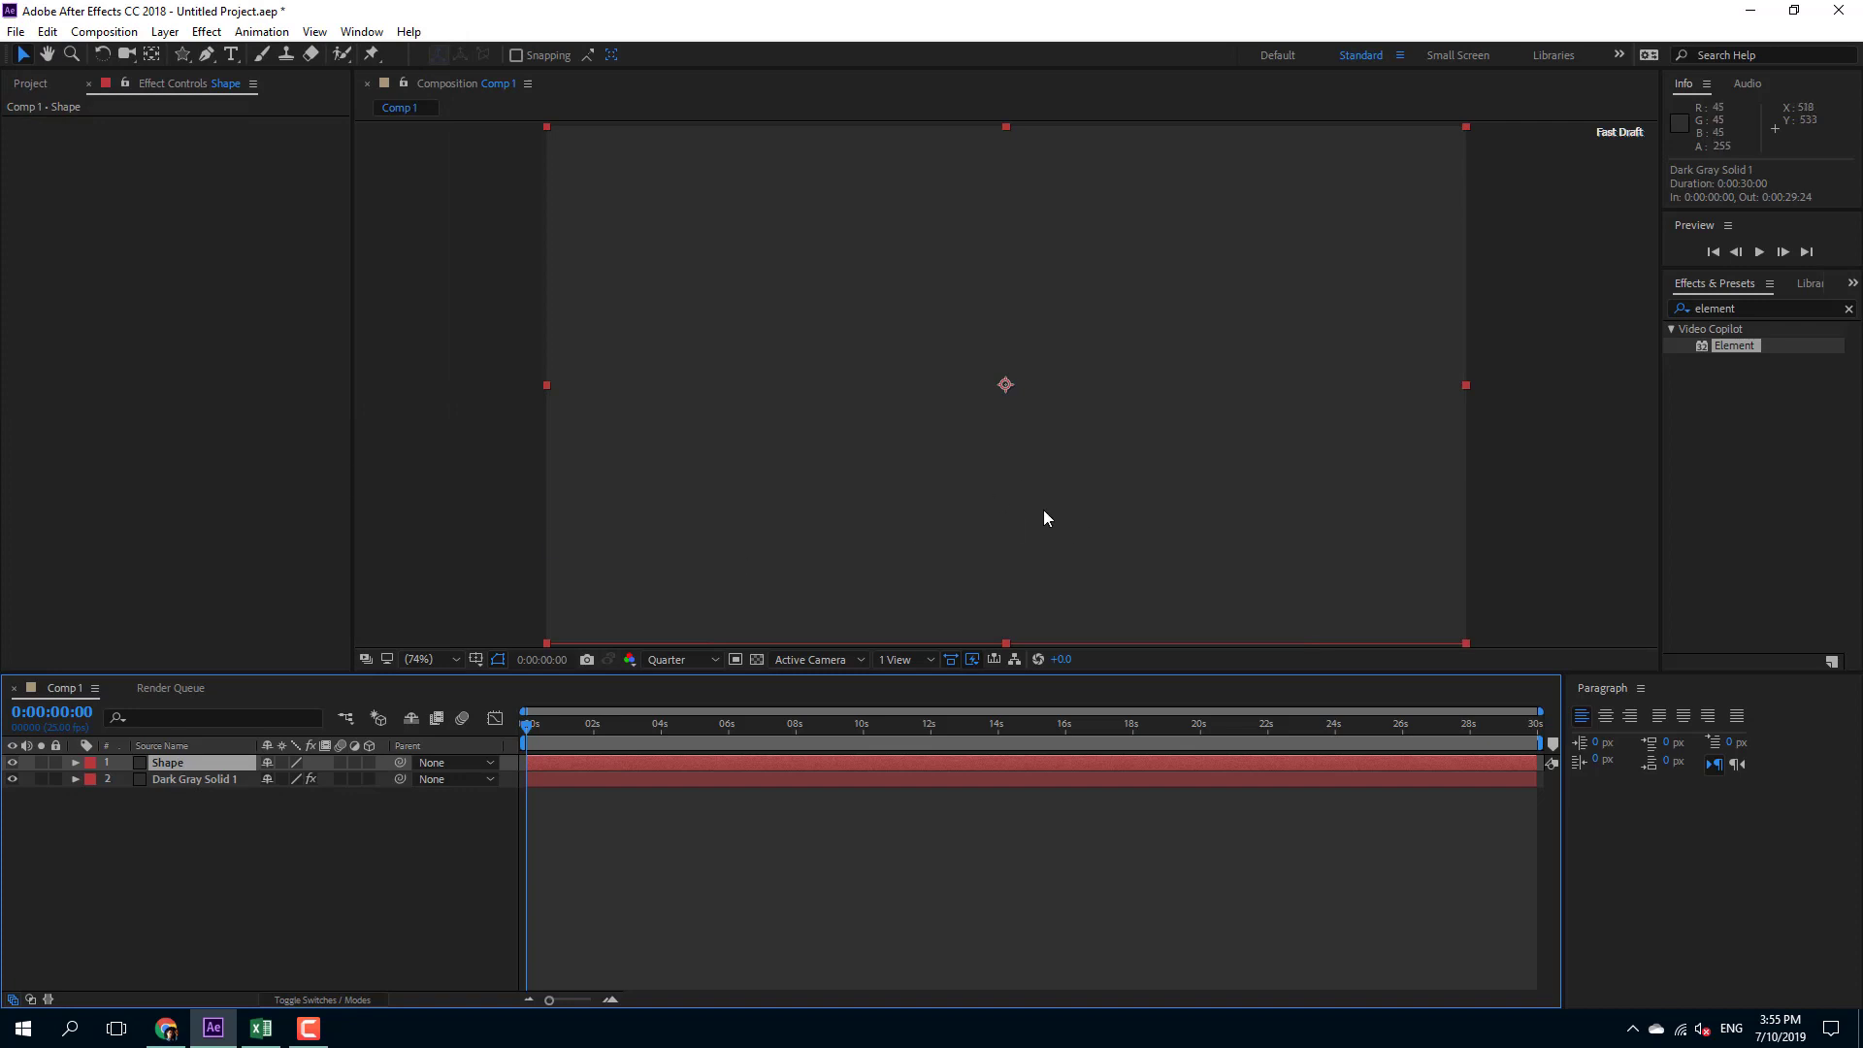
Draw a star mask at the comp centre on the Shape layer, then reselect Dark Gray Solid 1
click(180, 60)
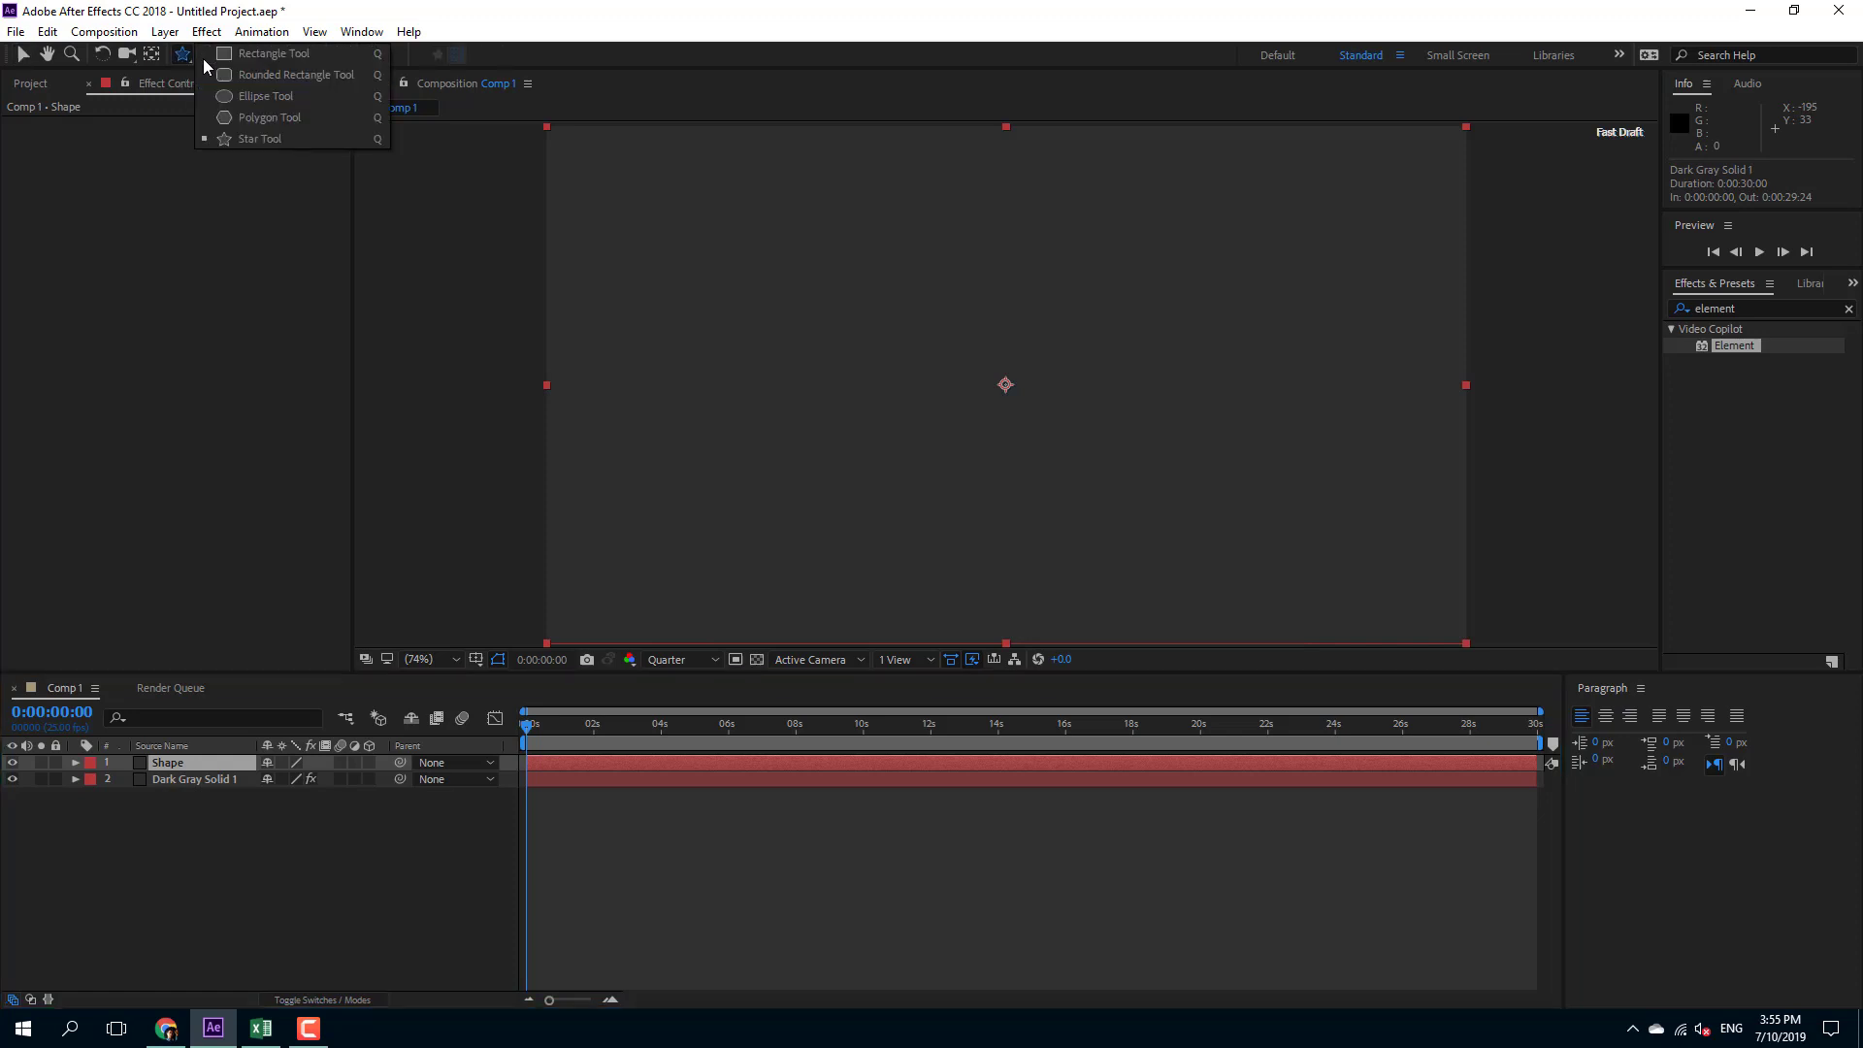
click(274, 139)
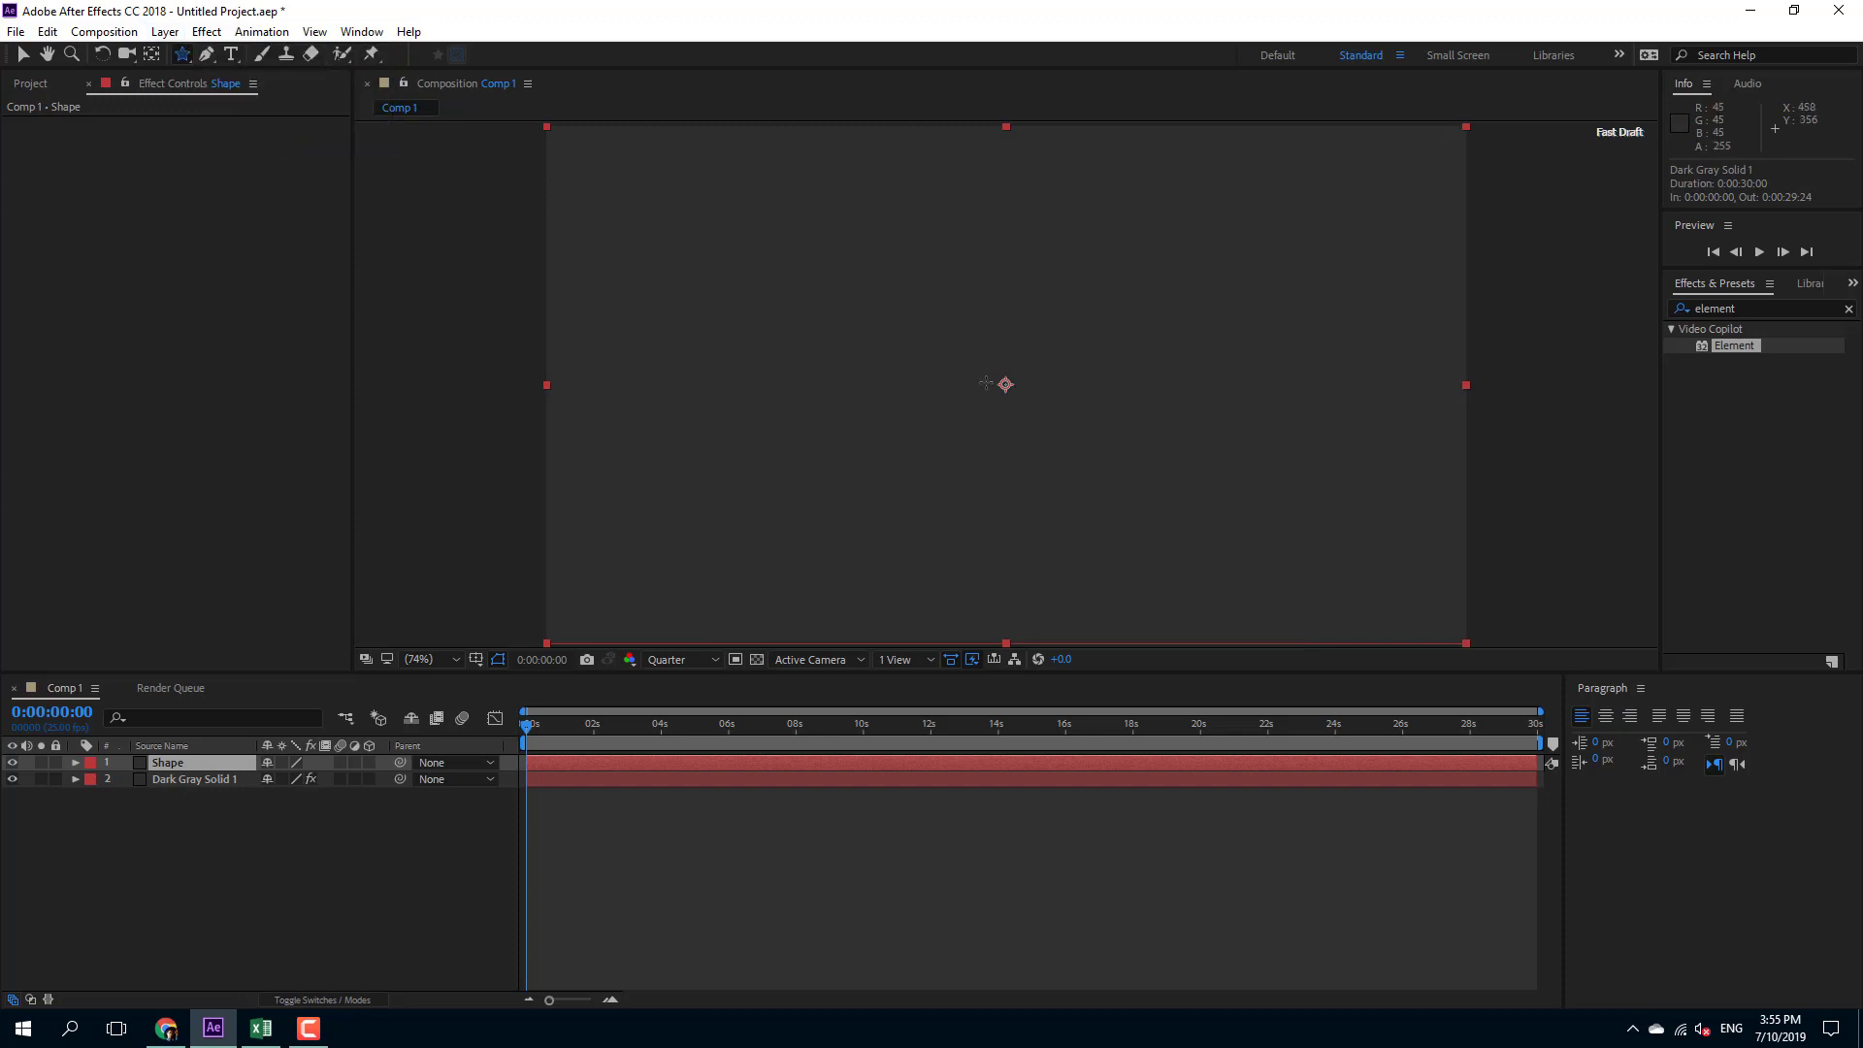
drag(1005, 384, 1108, 481)
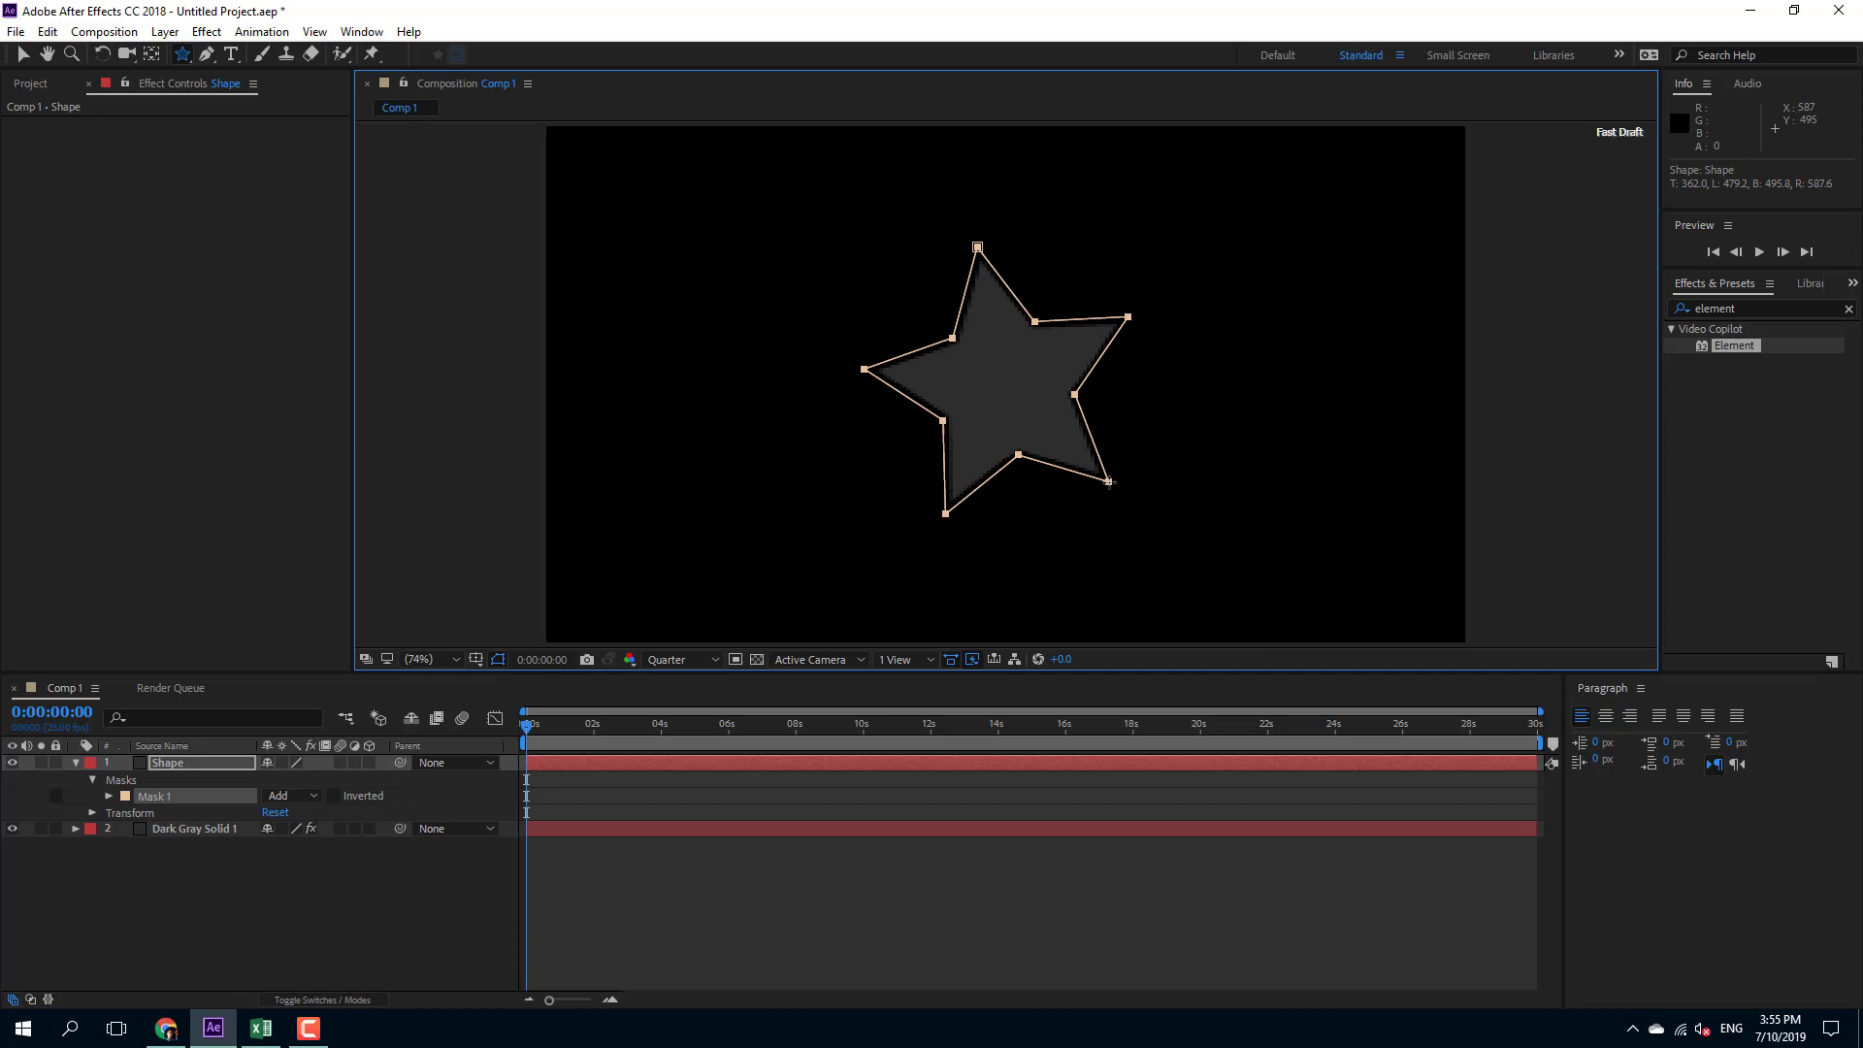
click(171, 762)
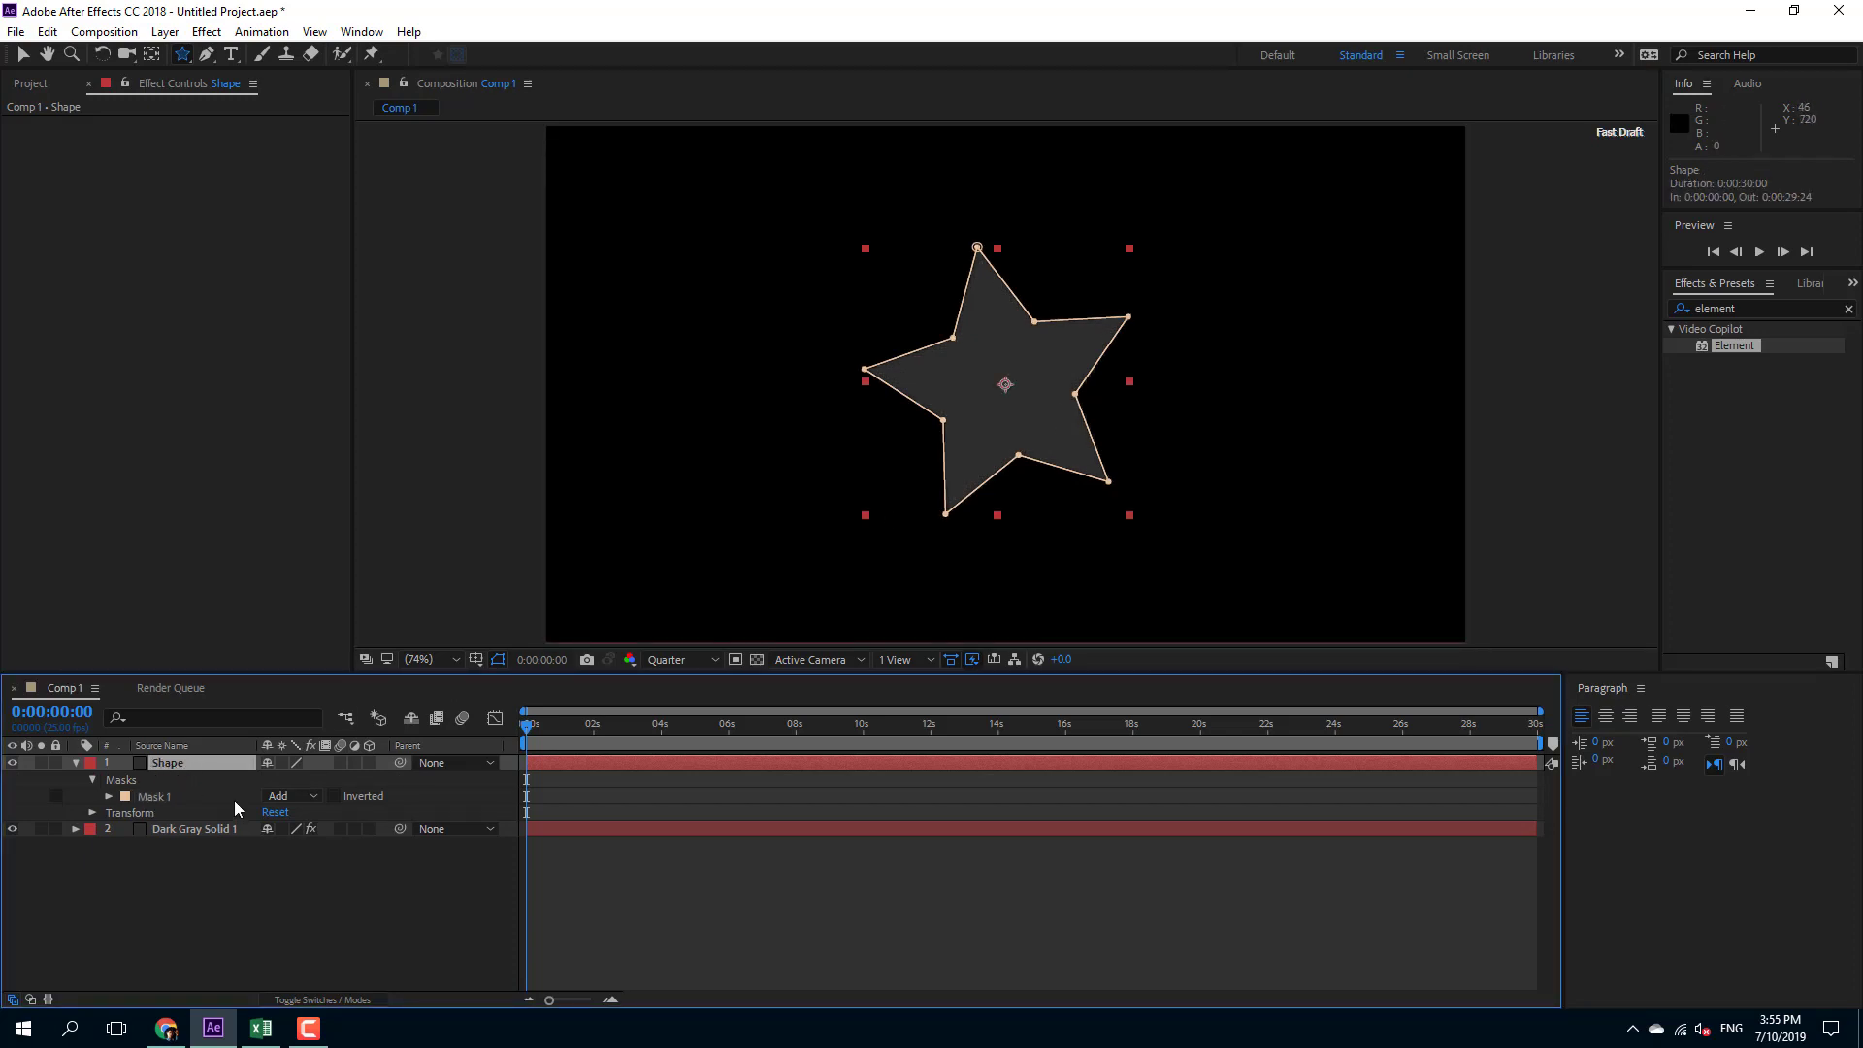
click(184, 829)
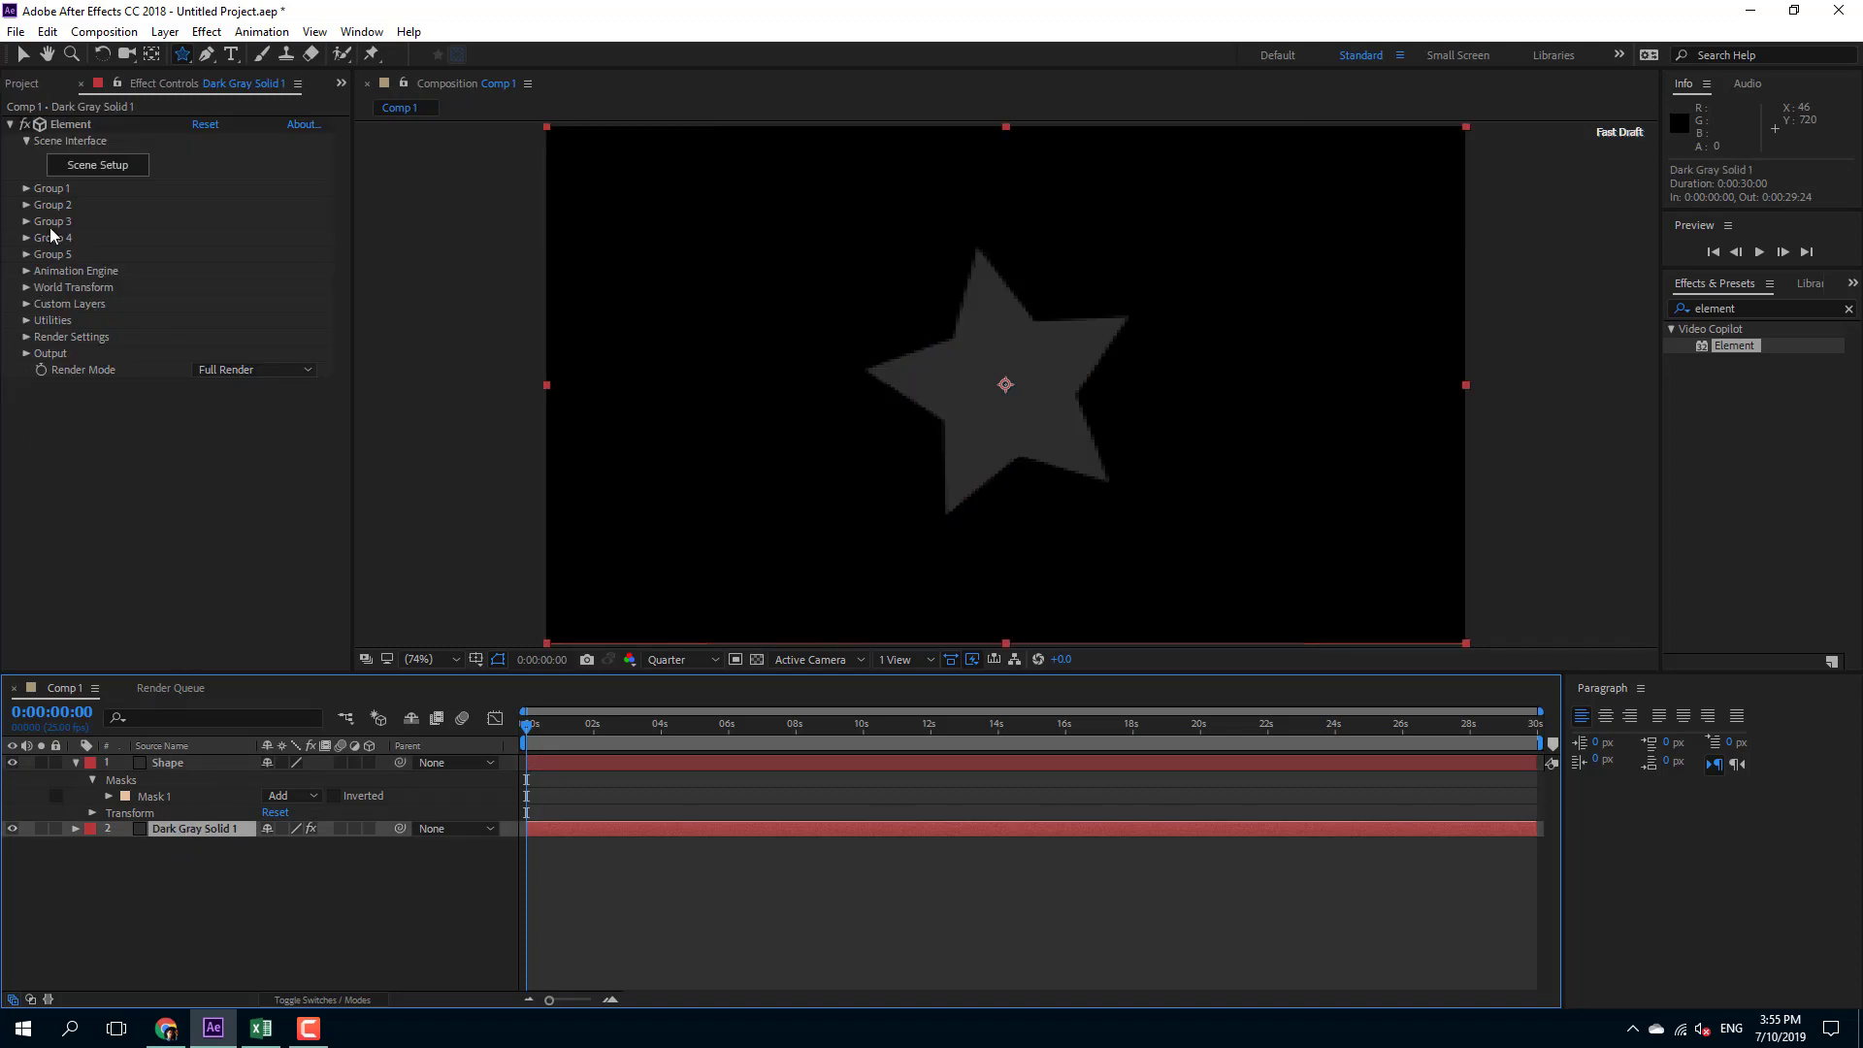
Set Element's Custom Layers Path Layer 1 to the '1. Shape' layer
click(26, 305)
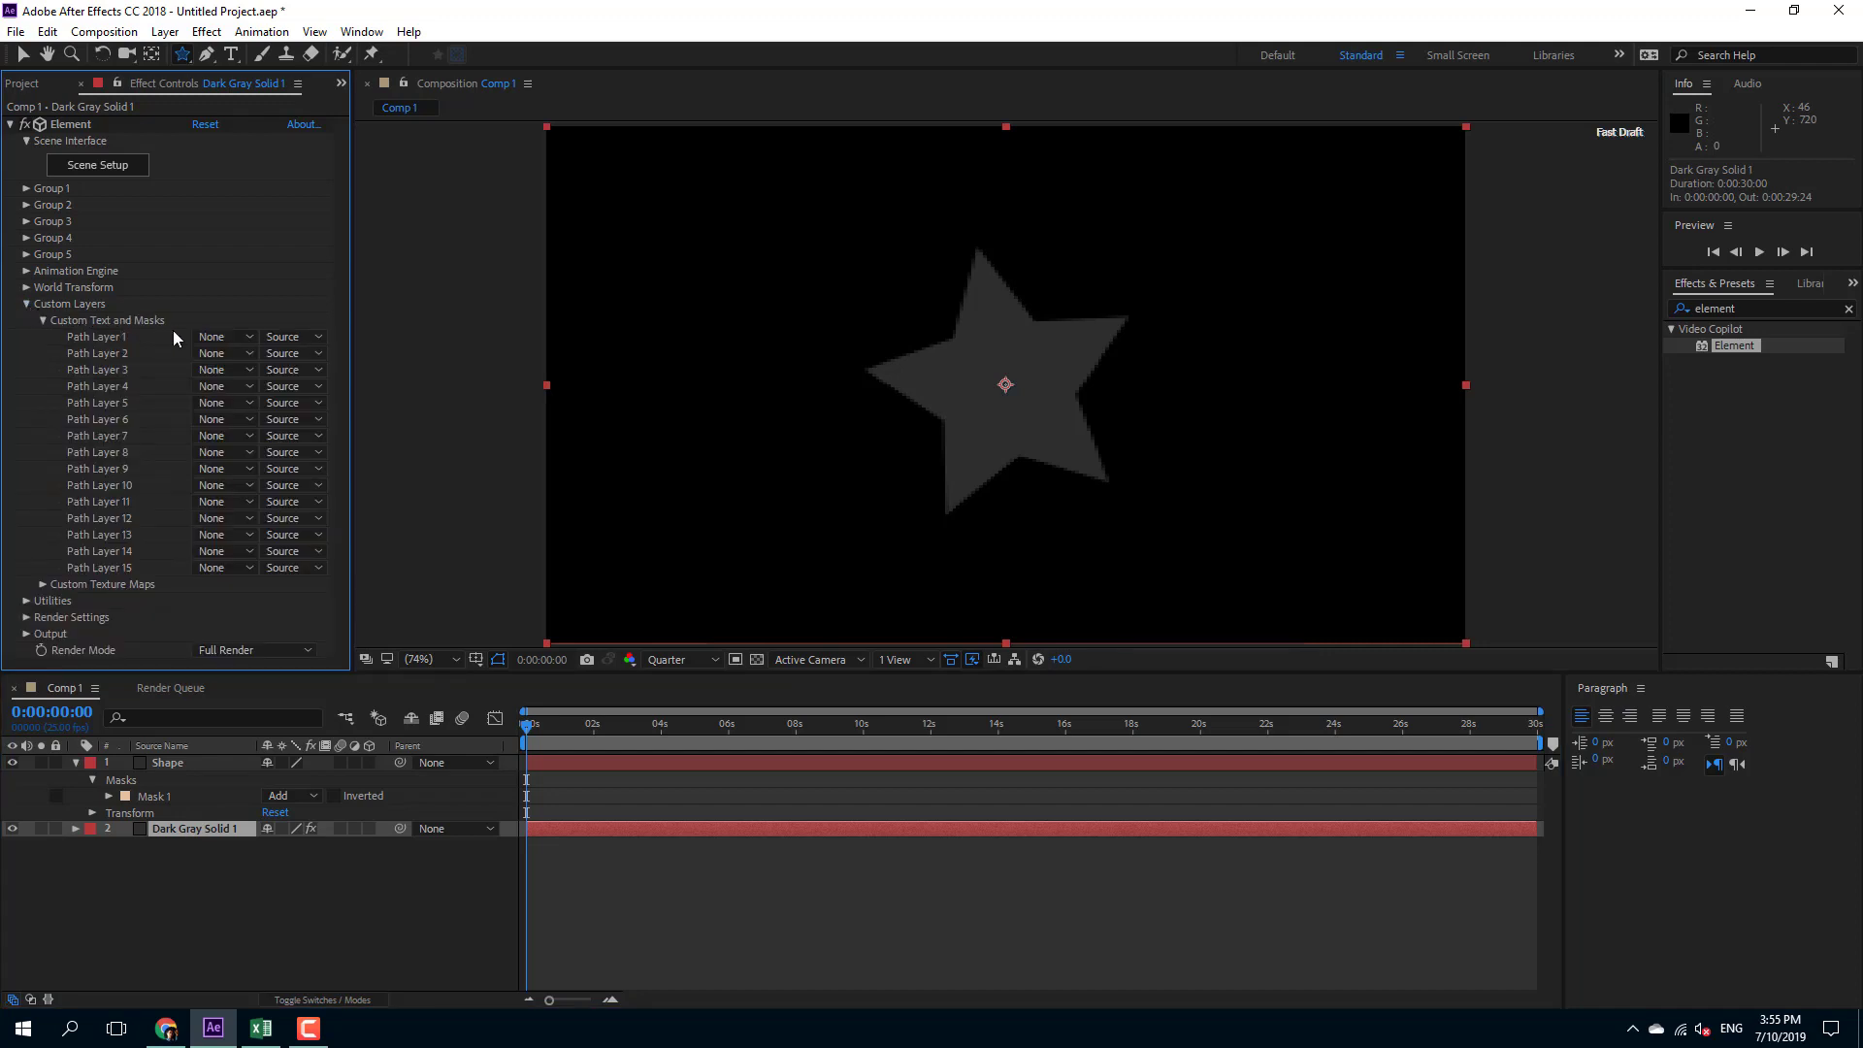
click(240, 338)
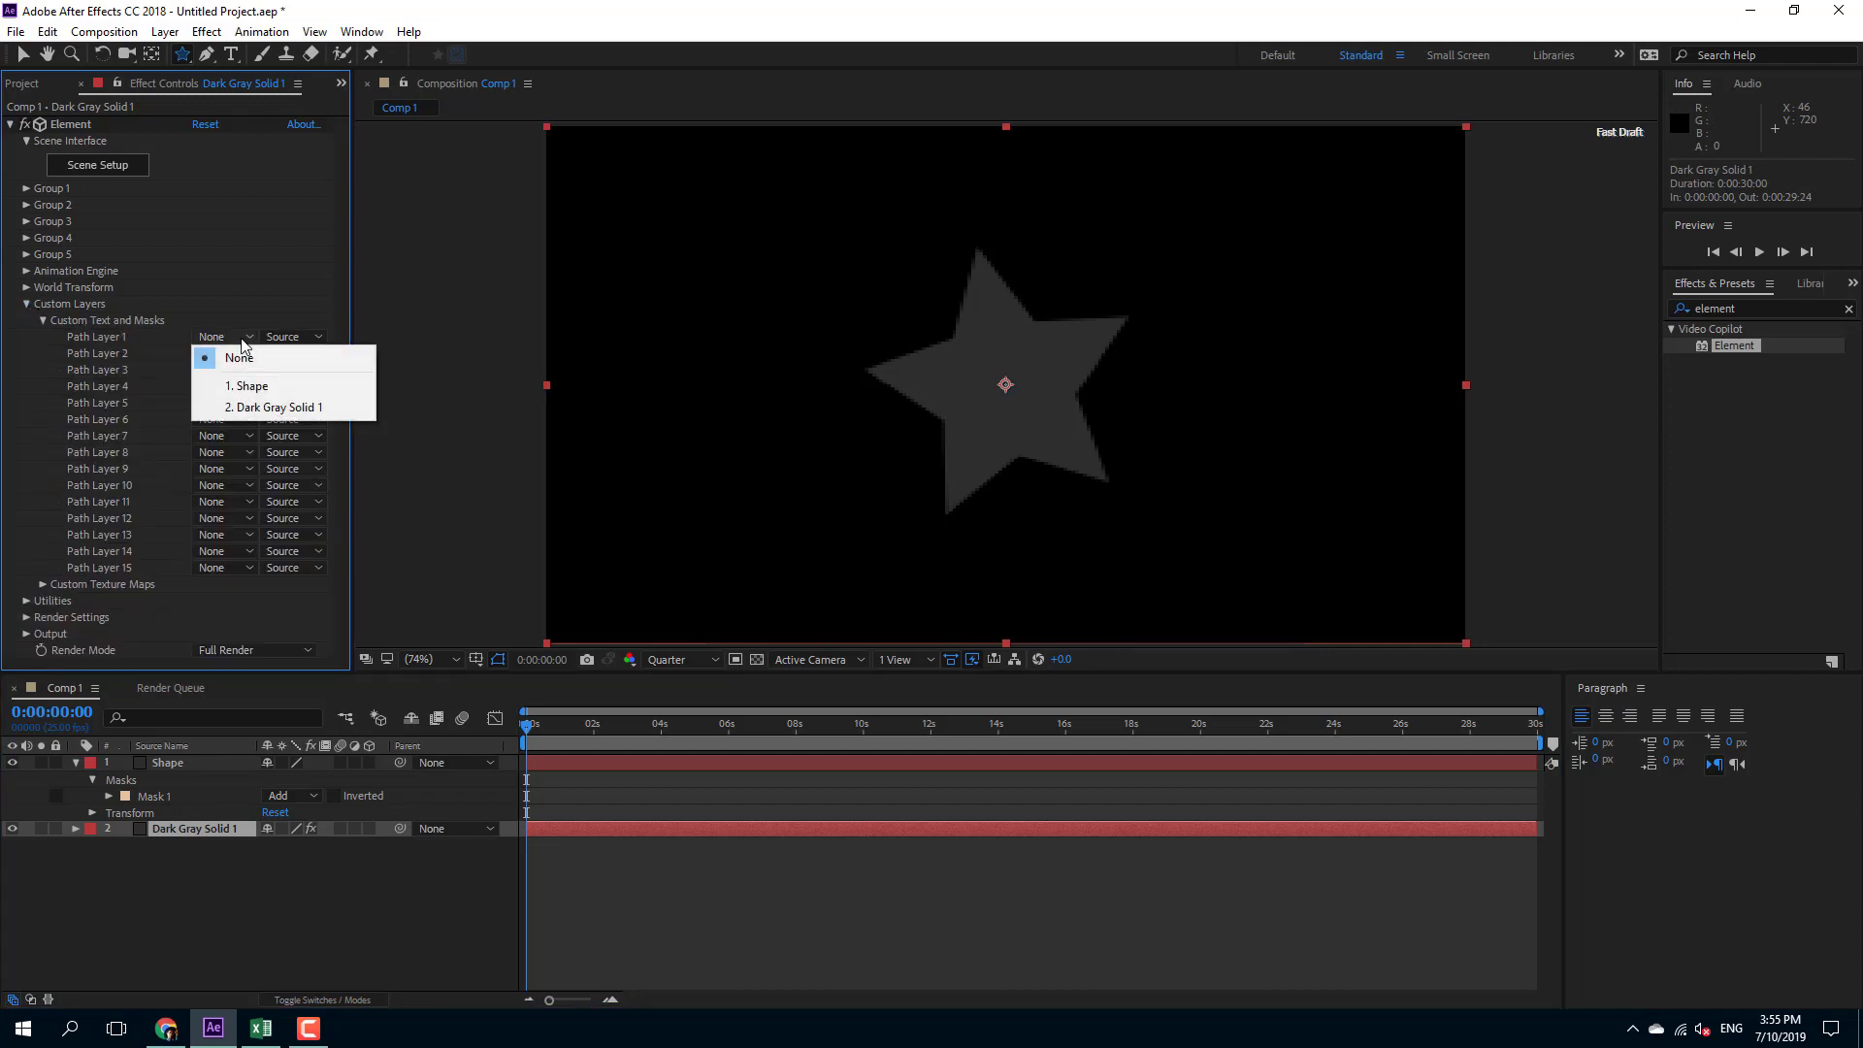
click(277, 388)
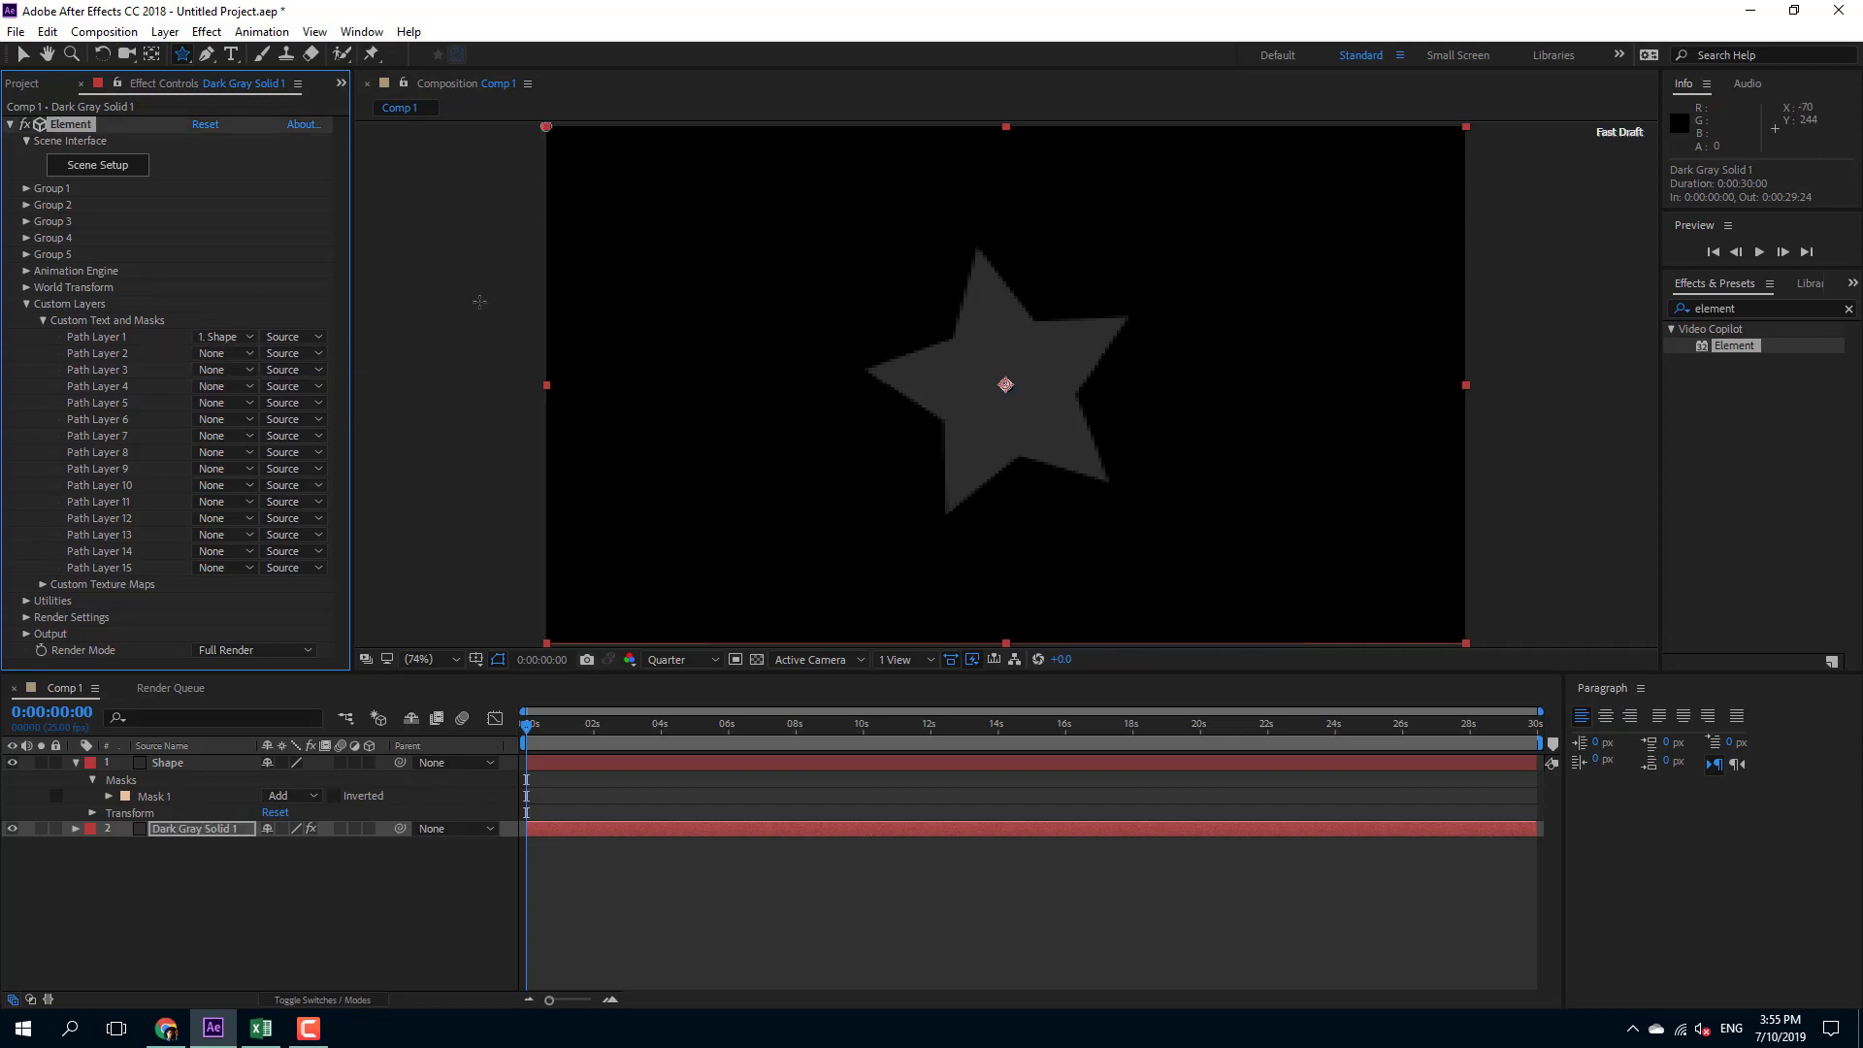
click(96, 169)
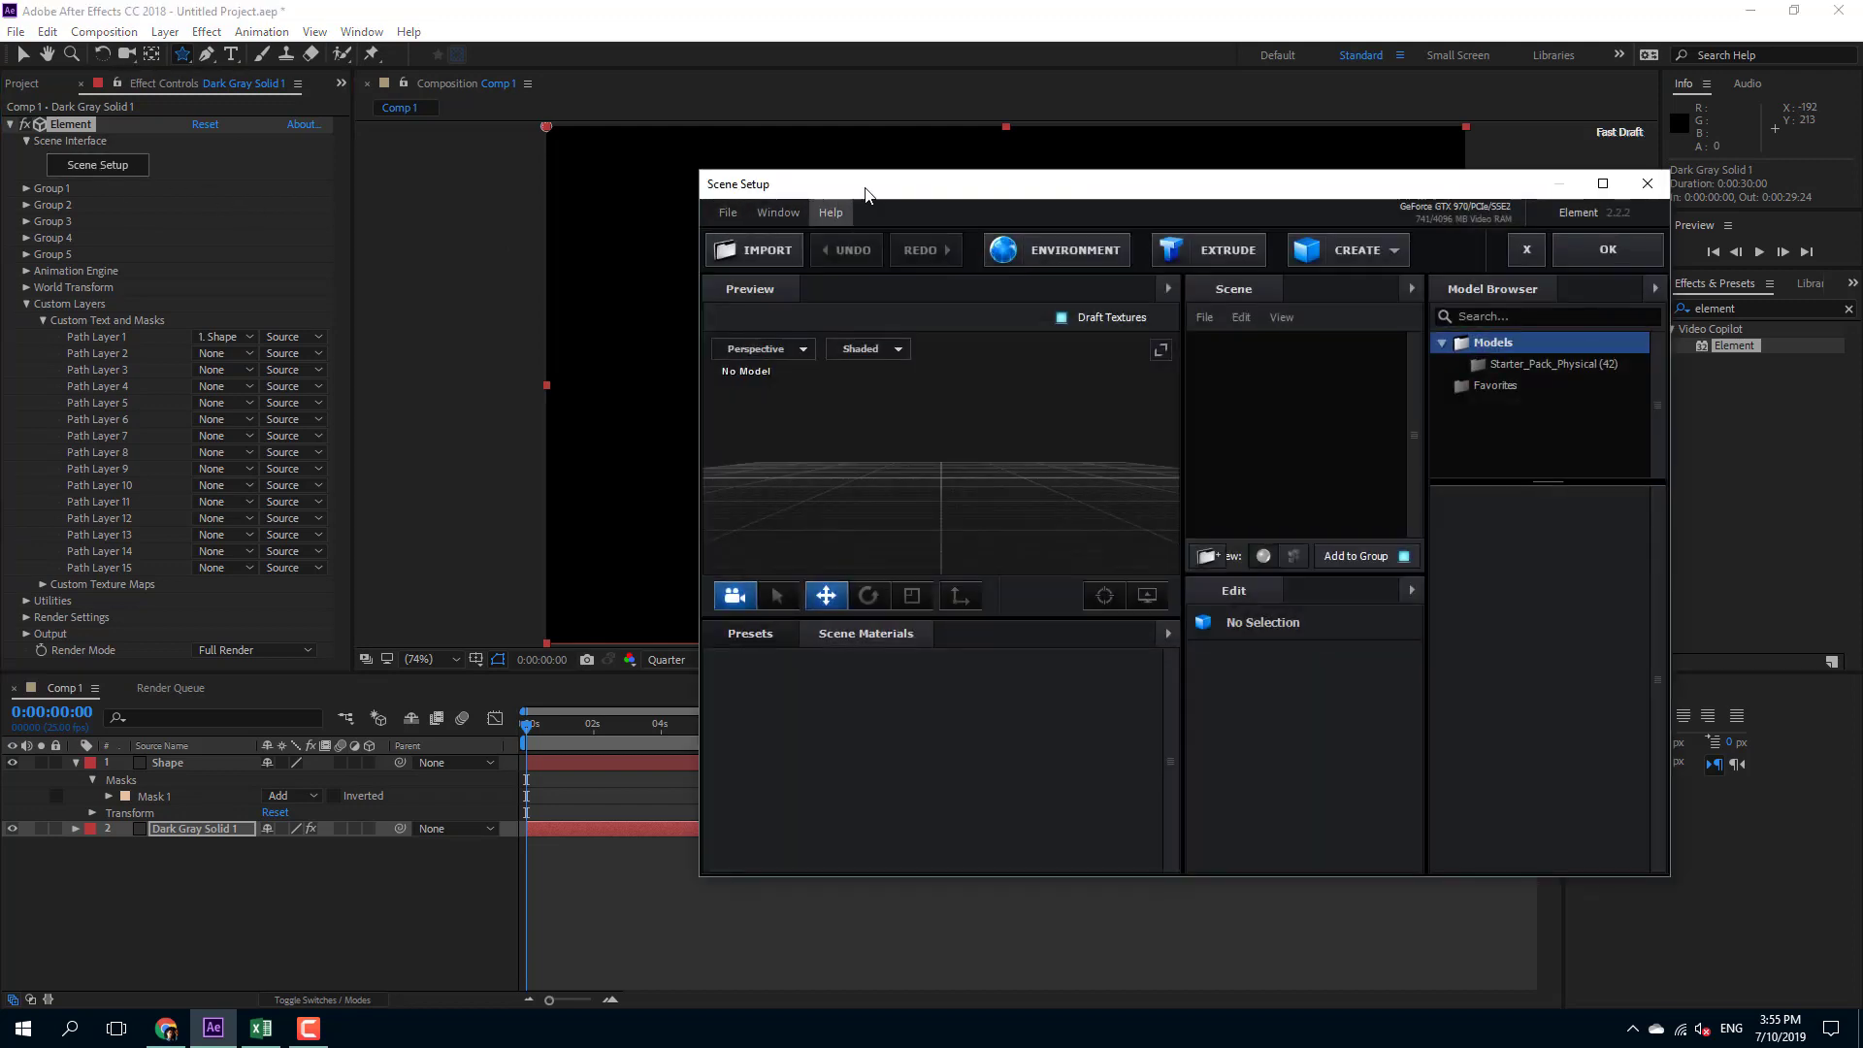
Maximize Scene Setup, extrude the star path into a 3D model, and inspect its thickness
double_click(1029, 184)
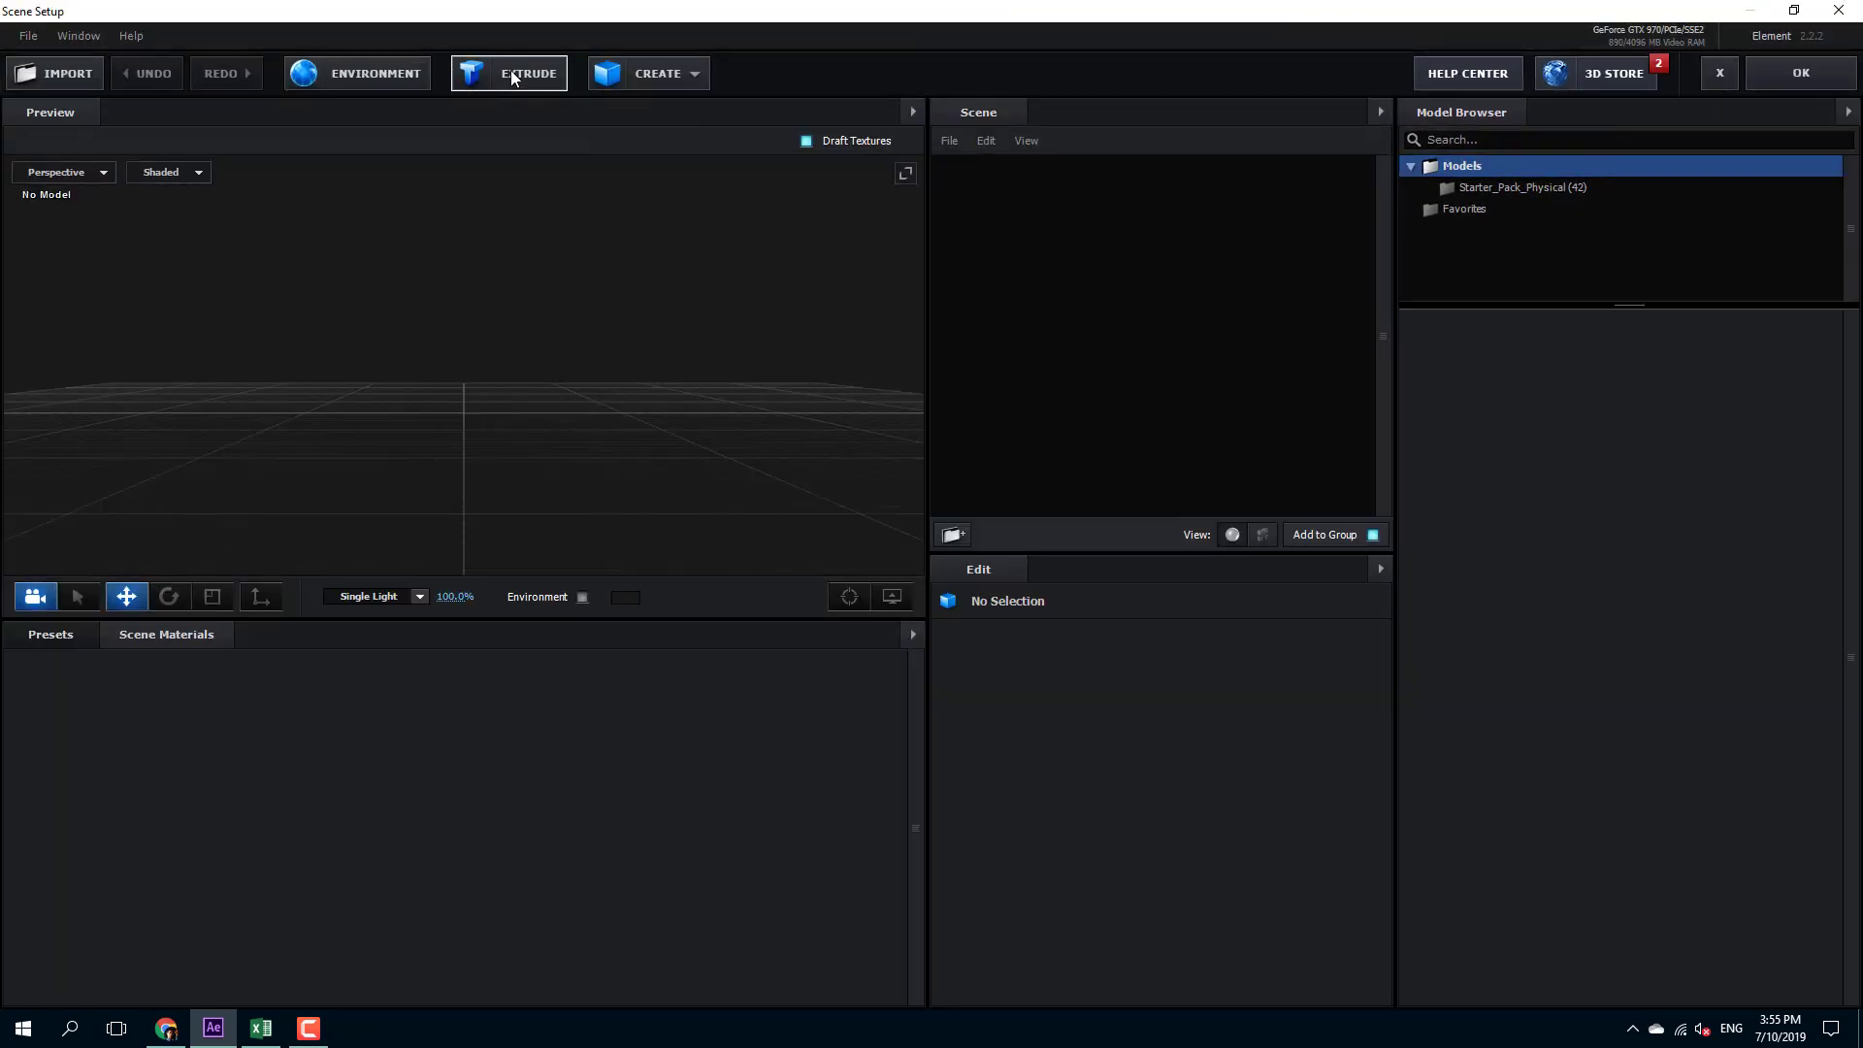
click(513, 78)
mouse_move(673, 381)
mouse_down()
mouse_move(592, 417)
mouse_move(478, 417)
mouse_move(724, 406)
mouse_move(497, 401)
mouse_move(602, 383)
mouse_move(754, 392)
mouse_move(542, 393)
mouse_move(632, 358)
mouse_move(624, 383)
mouse_move(668, 397)
mouse_up()
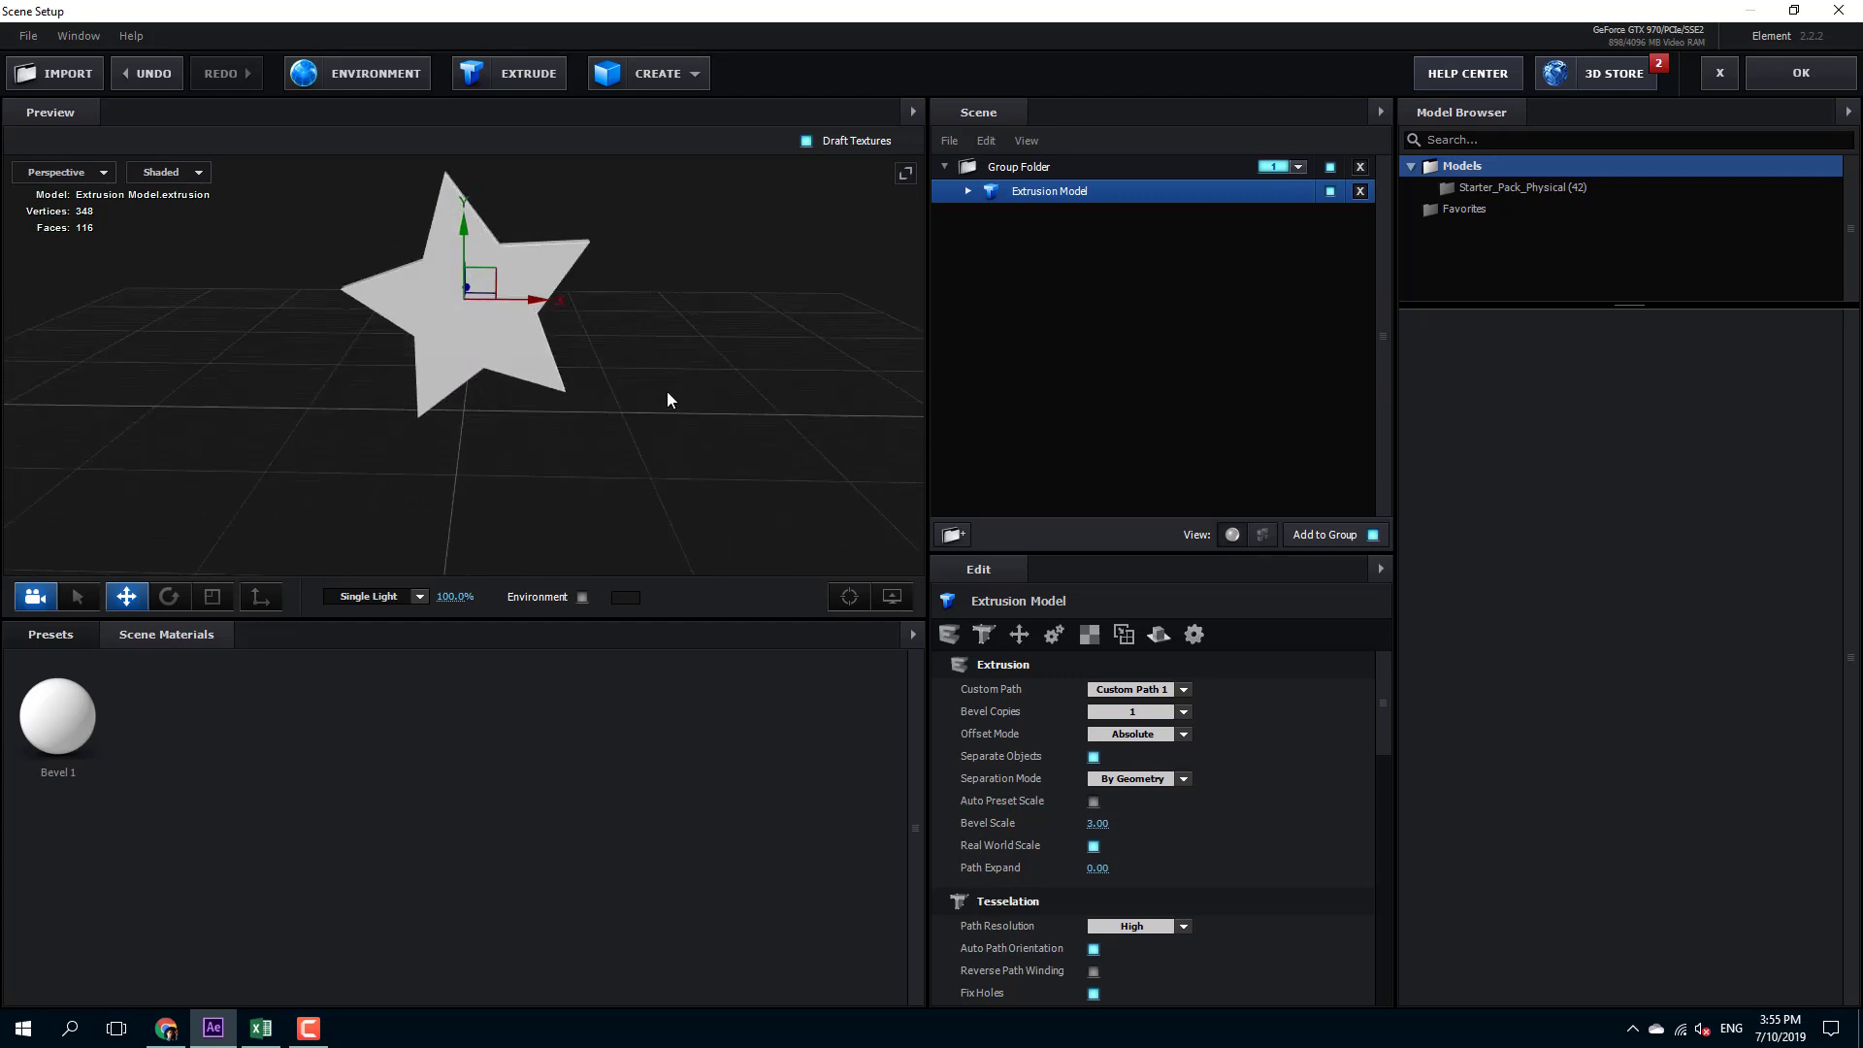
drag(545, 302, 568, 285)
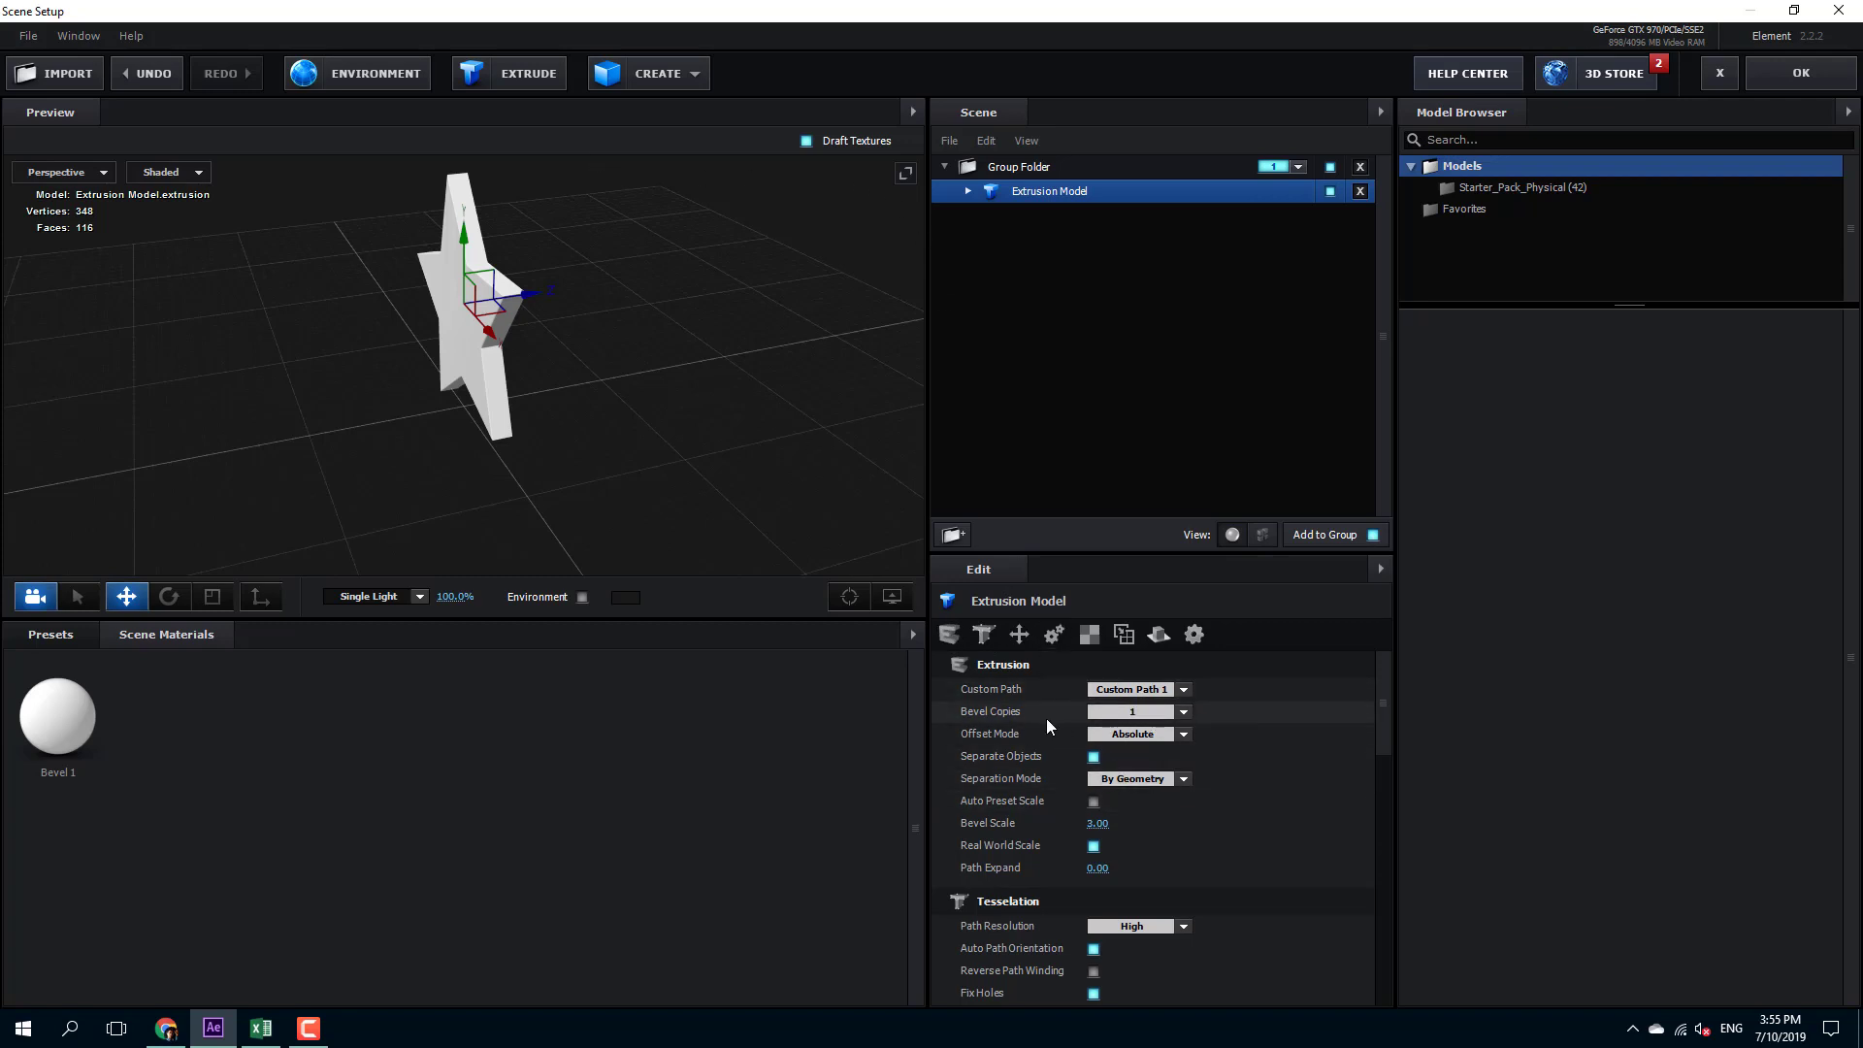
scroll(518, 320, up, 2)
drag(518, 314, 666, 345)
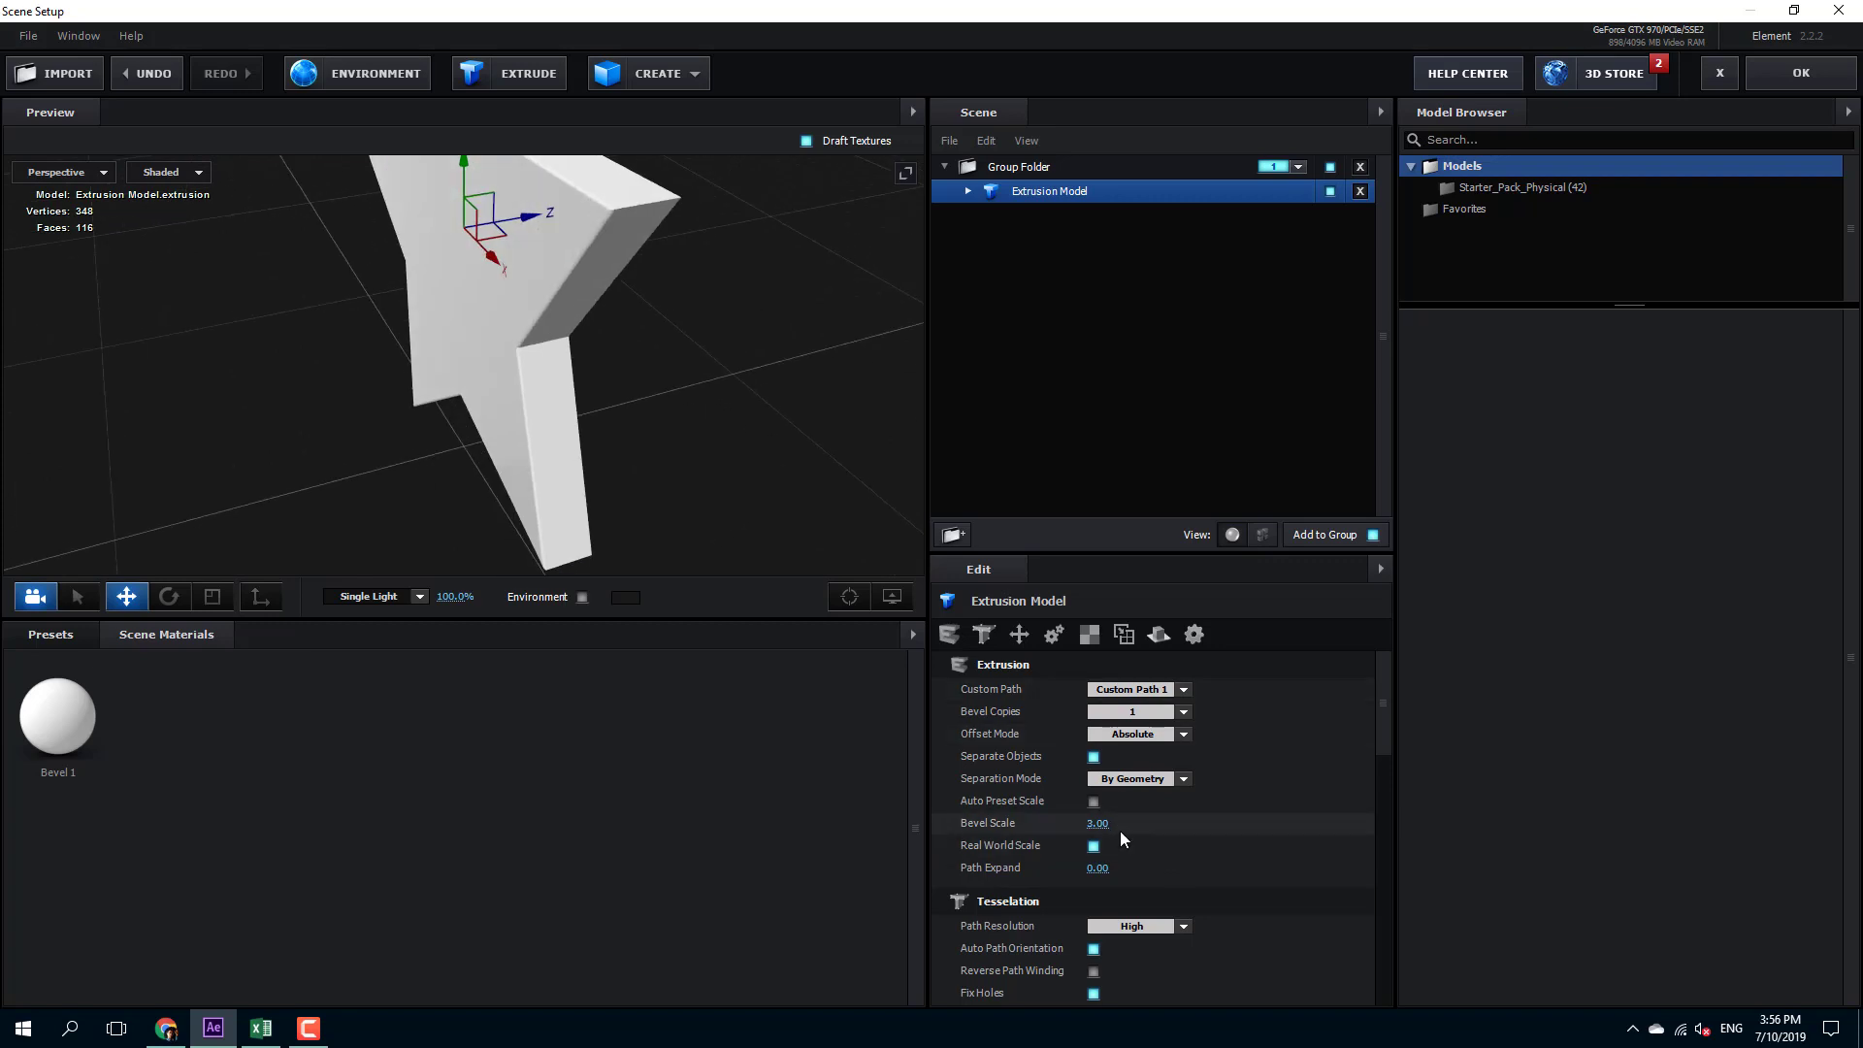
Raise the star's Bevel Scale to 11.95 and Path Expand to 2.49
drag(1104, 825, 1329, 830)
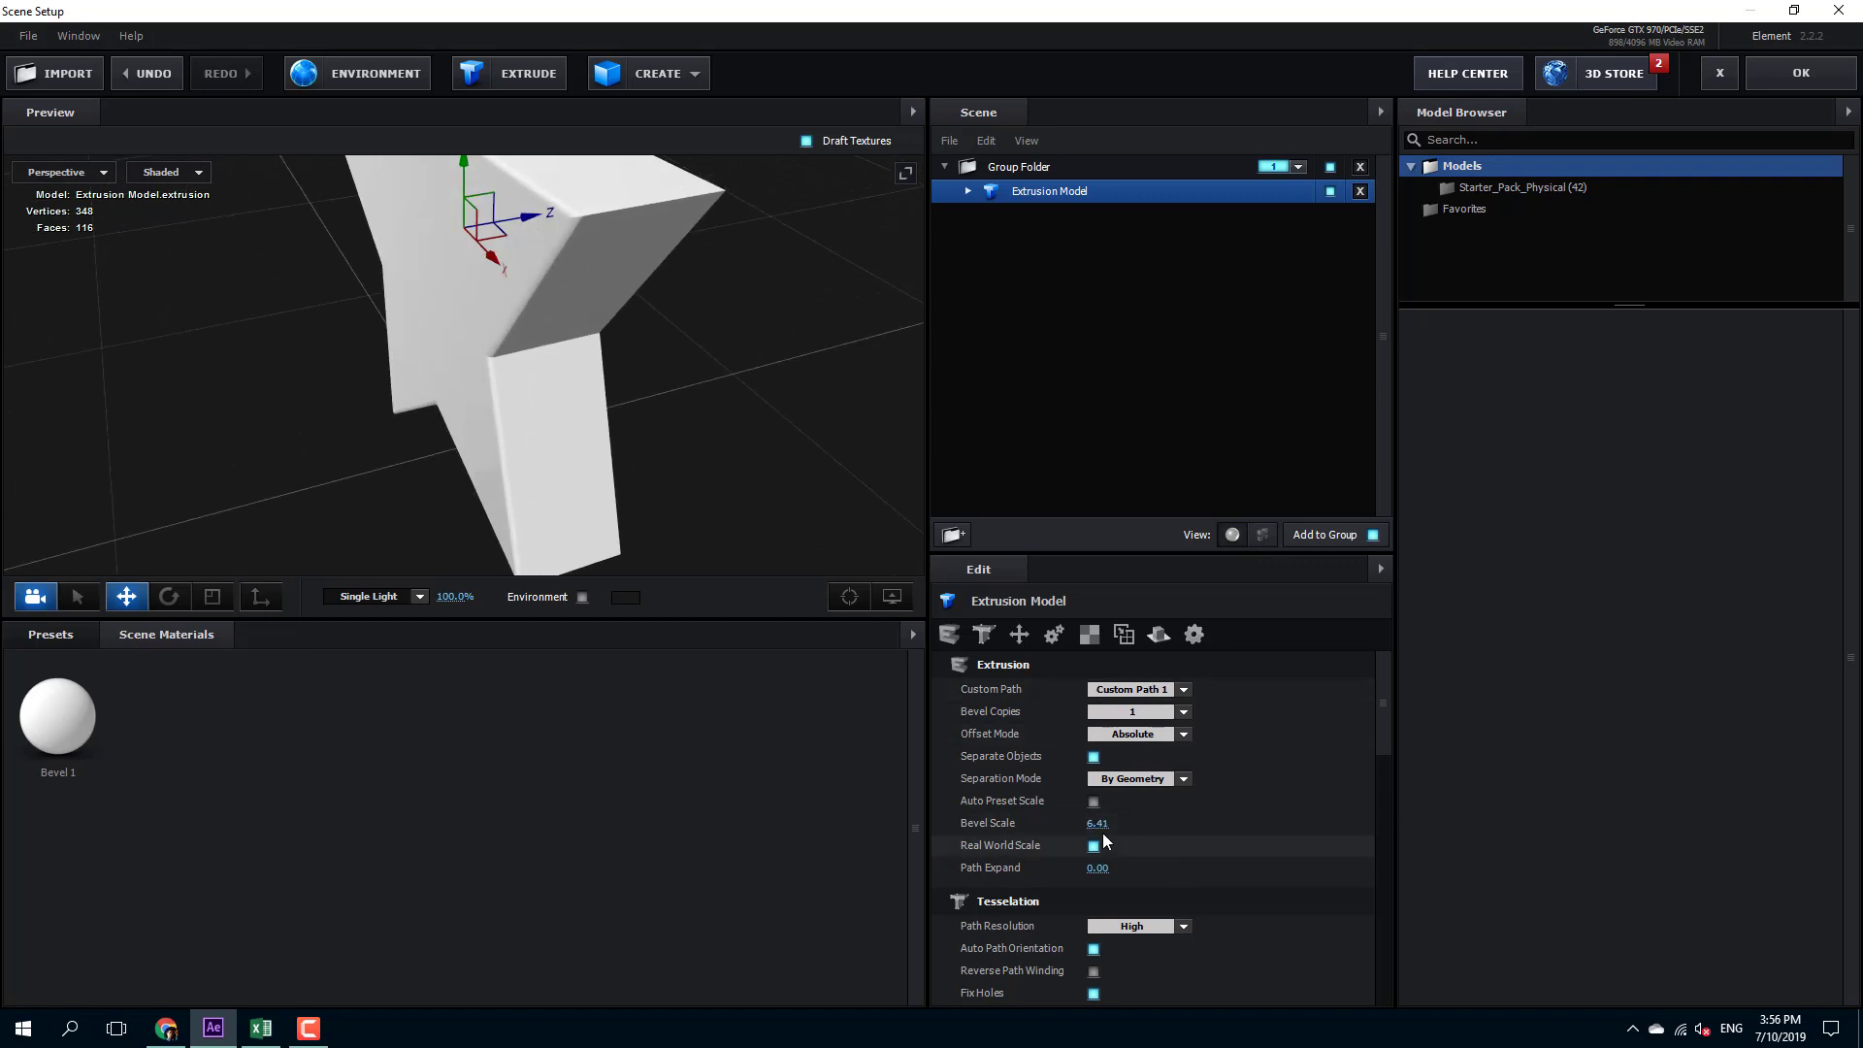
drag(1102, 832, 1361, 815)
drag(1097, 868, 1344, 865)
drag(848, 520, 417, 633)
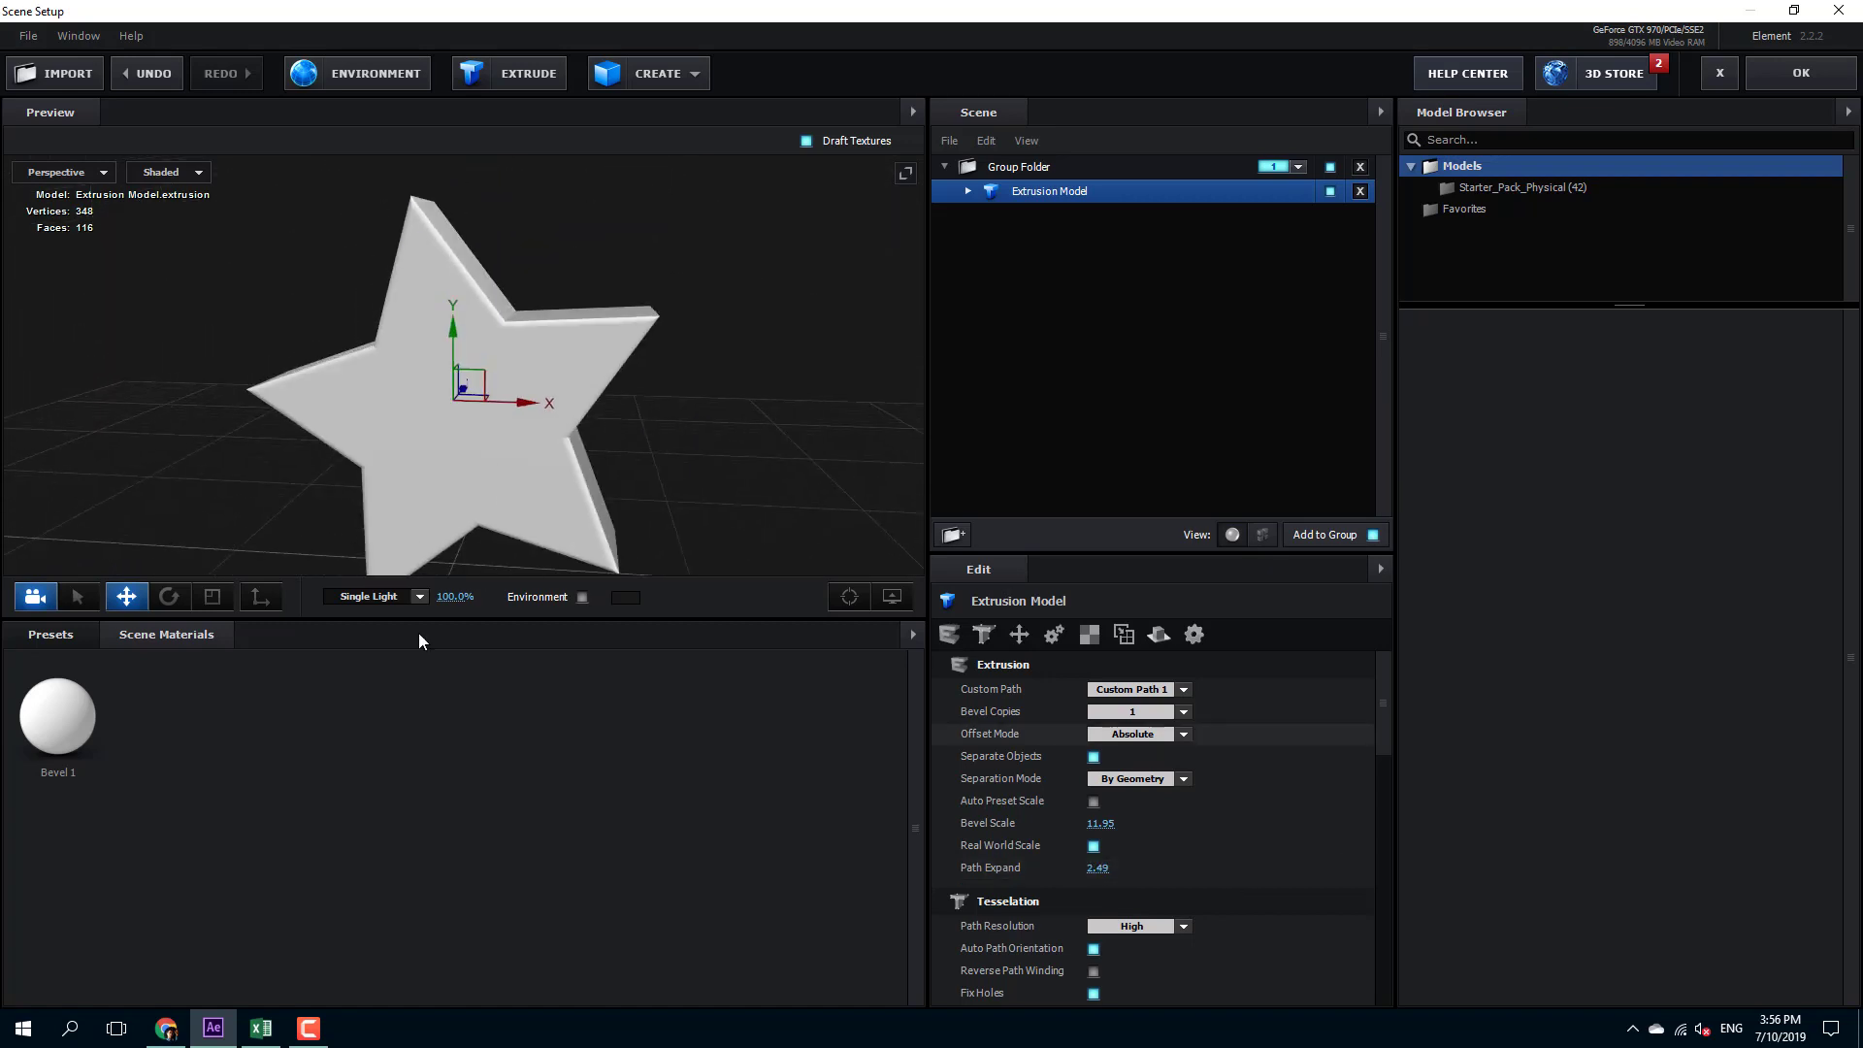
Apply the Pro_Shaders > Metal gold_scratches material to the star and confirm the scene
click(84, 636)
click(112, 749)
double_click(119, 730)
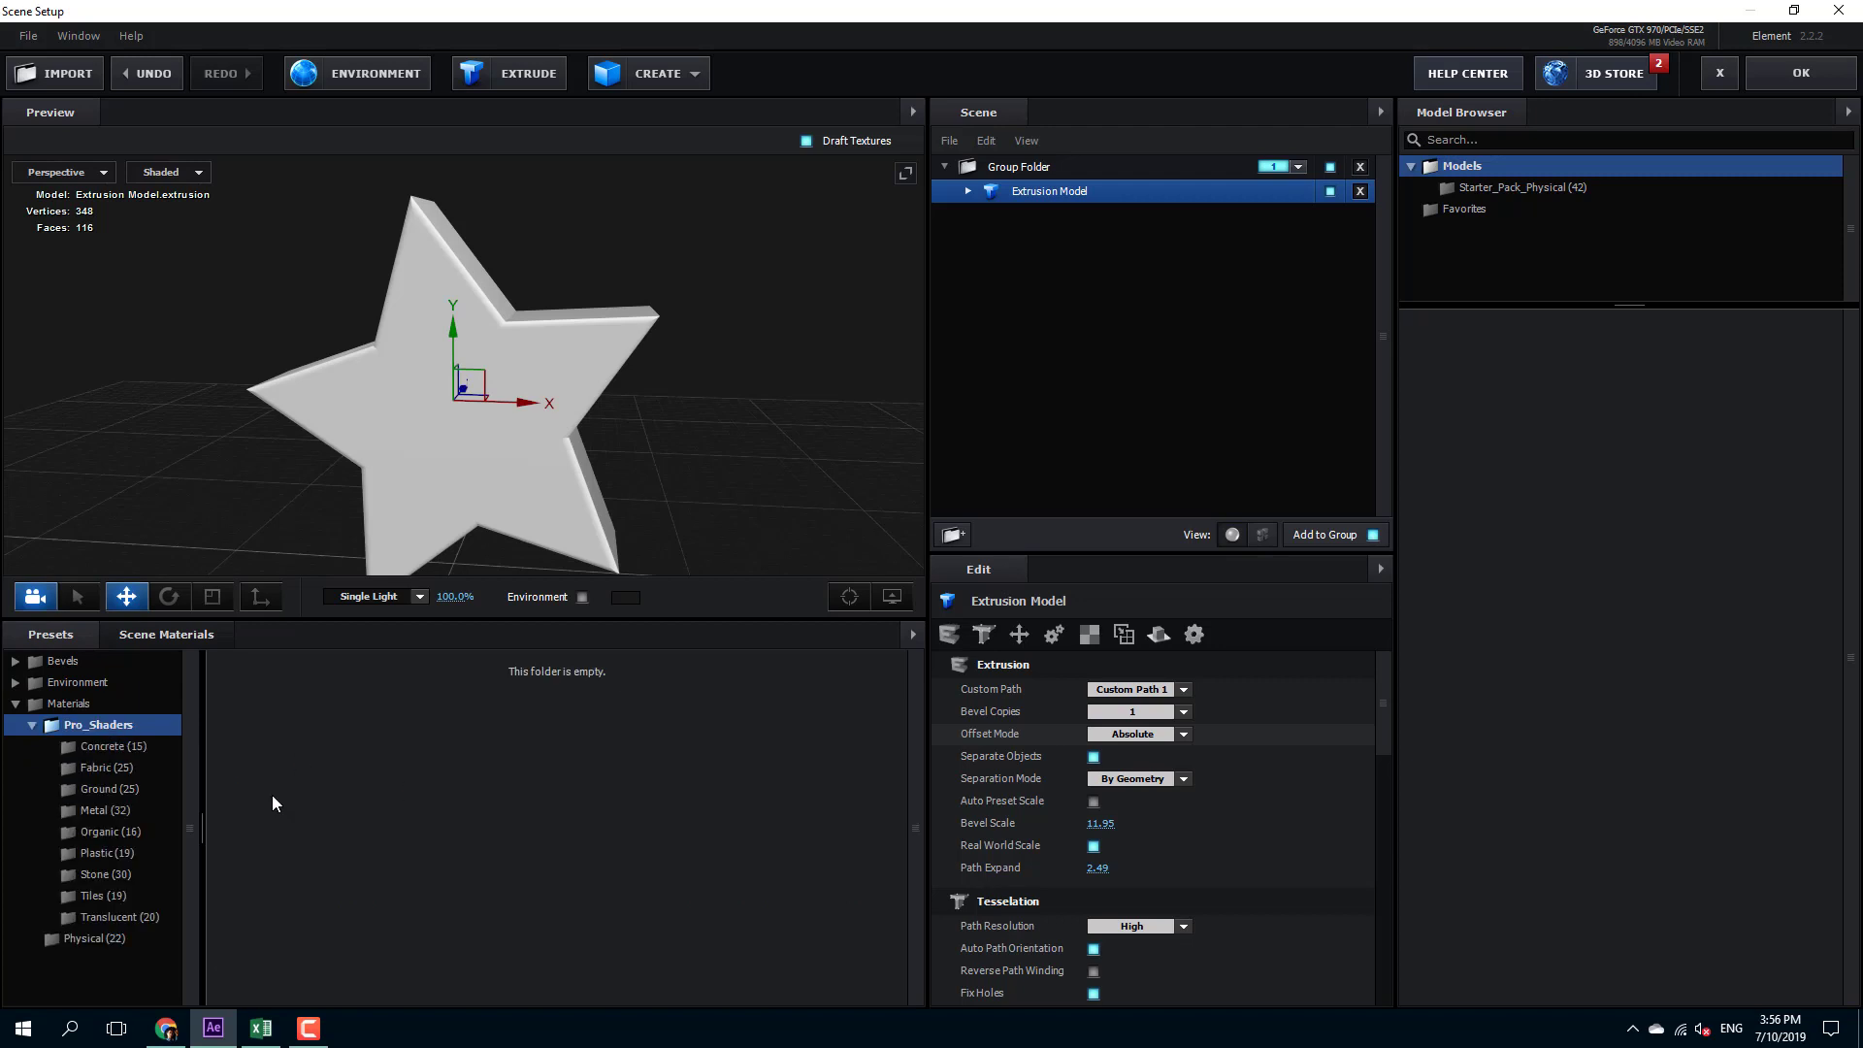
click(135, 820)
drag(433, 759, 480, 448)
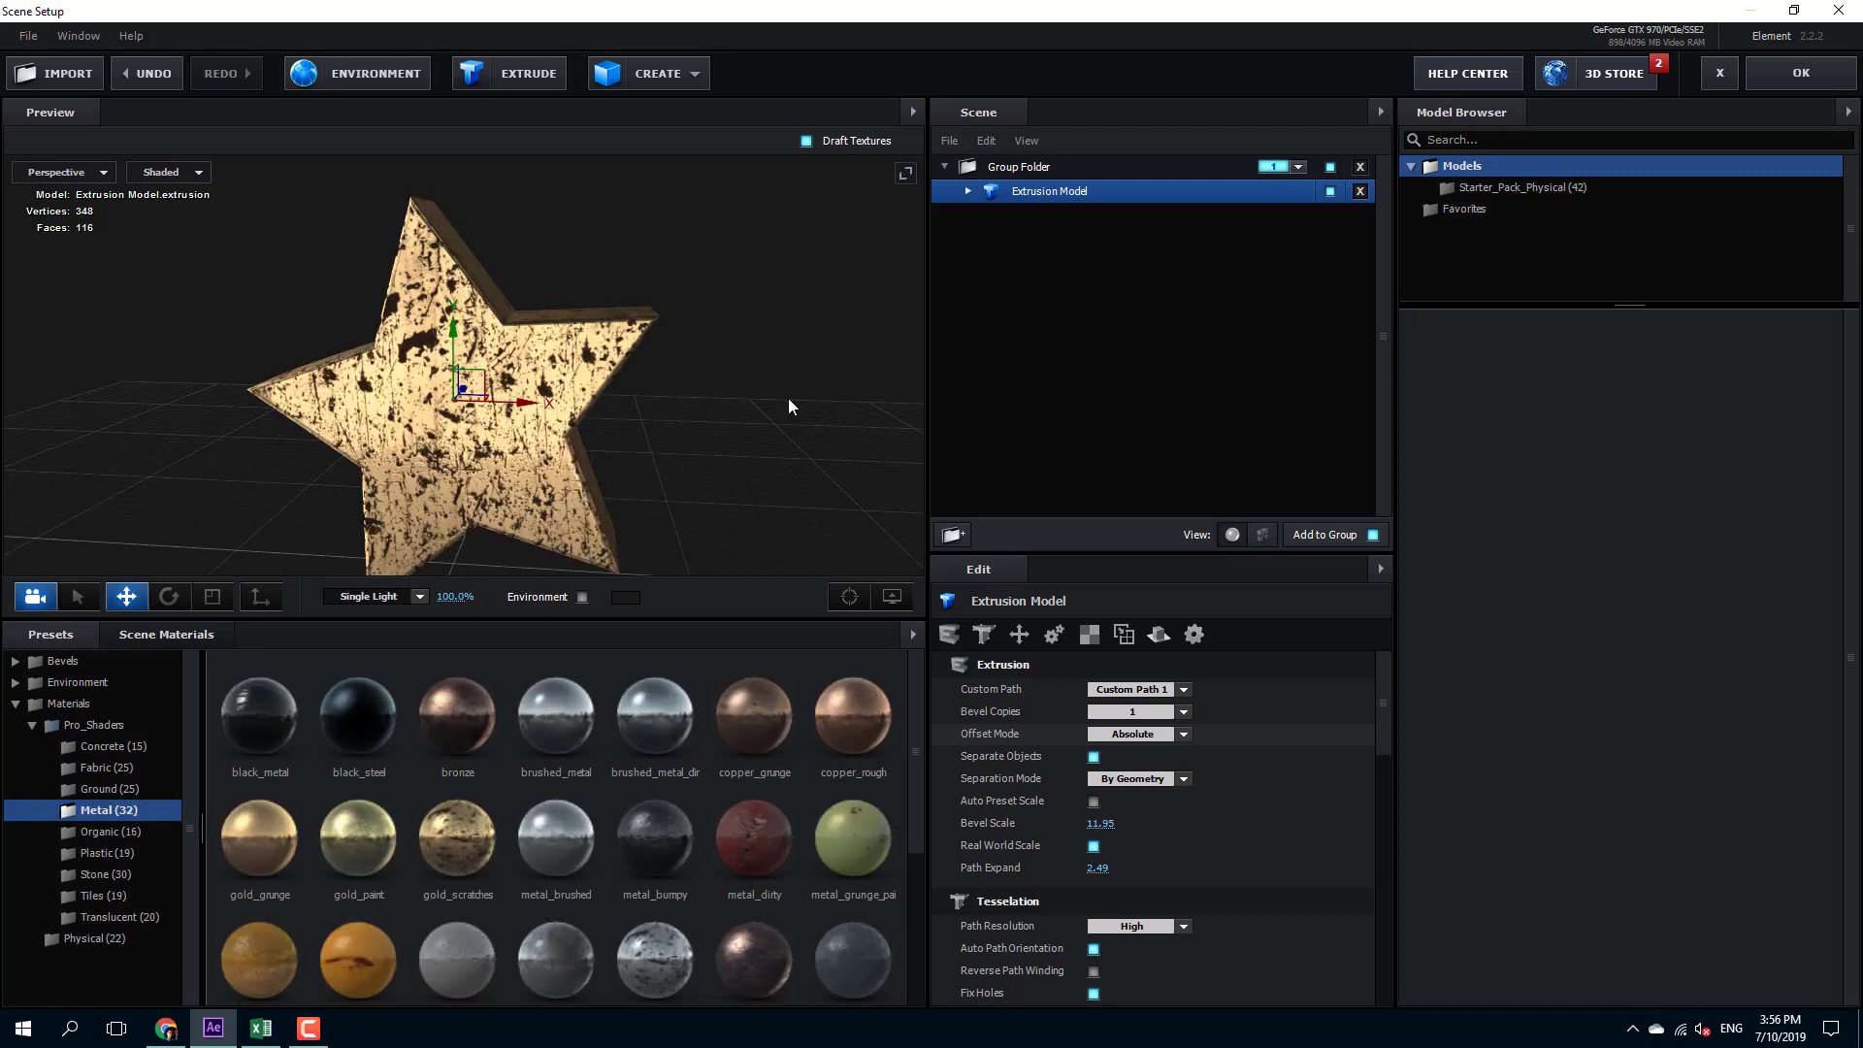
mouse_move(788, 397)
mouse_down()
mouse_move(637, 429)
mouse_move(690, 306)
mouse_move(789, 470)
mouse_move(667, 318)
mouse_move(817, 398)
mouse_up()
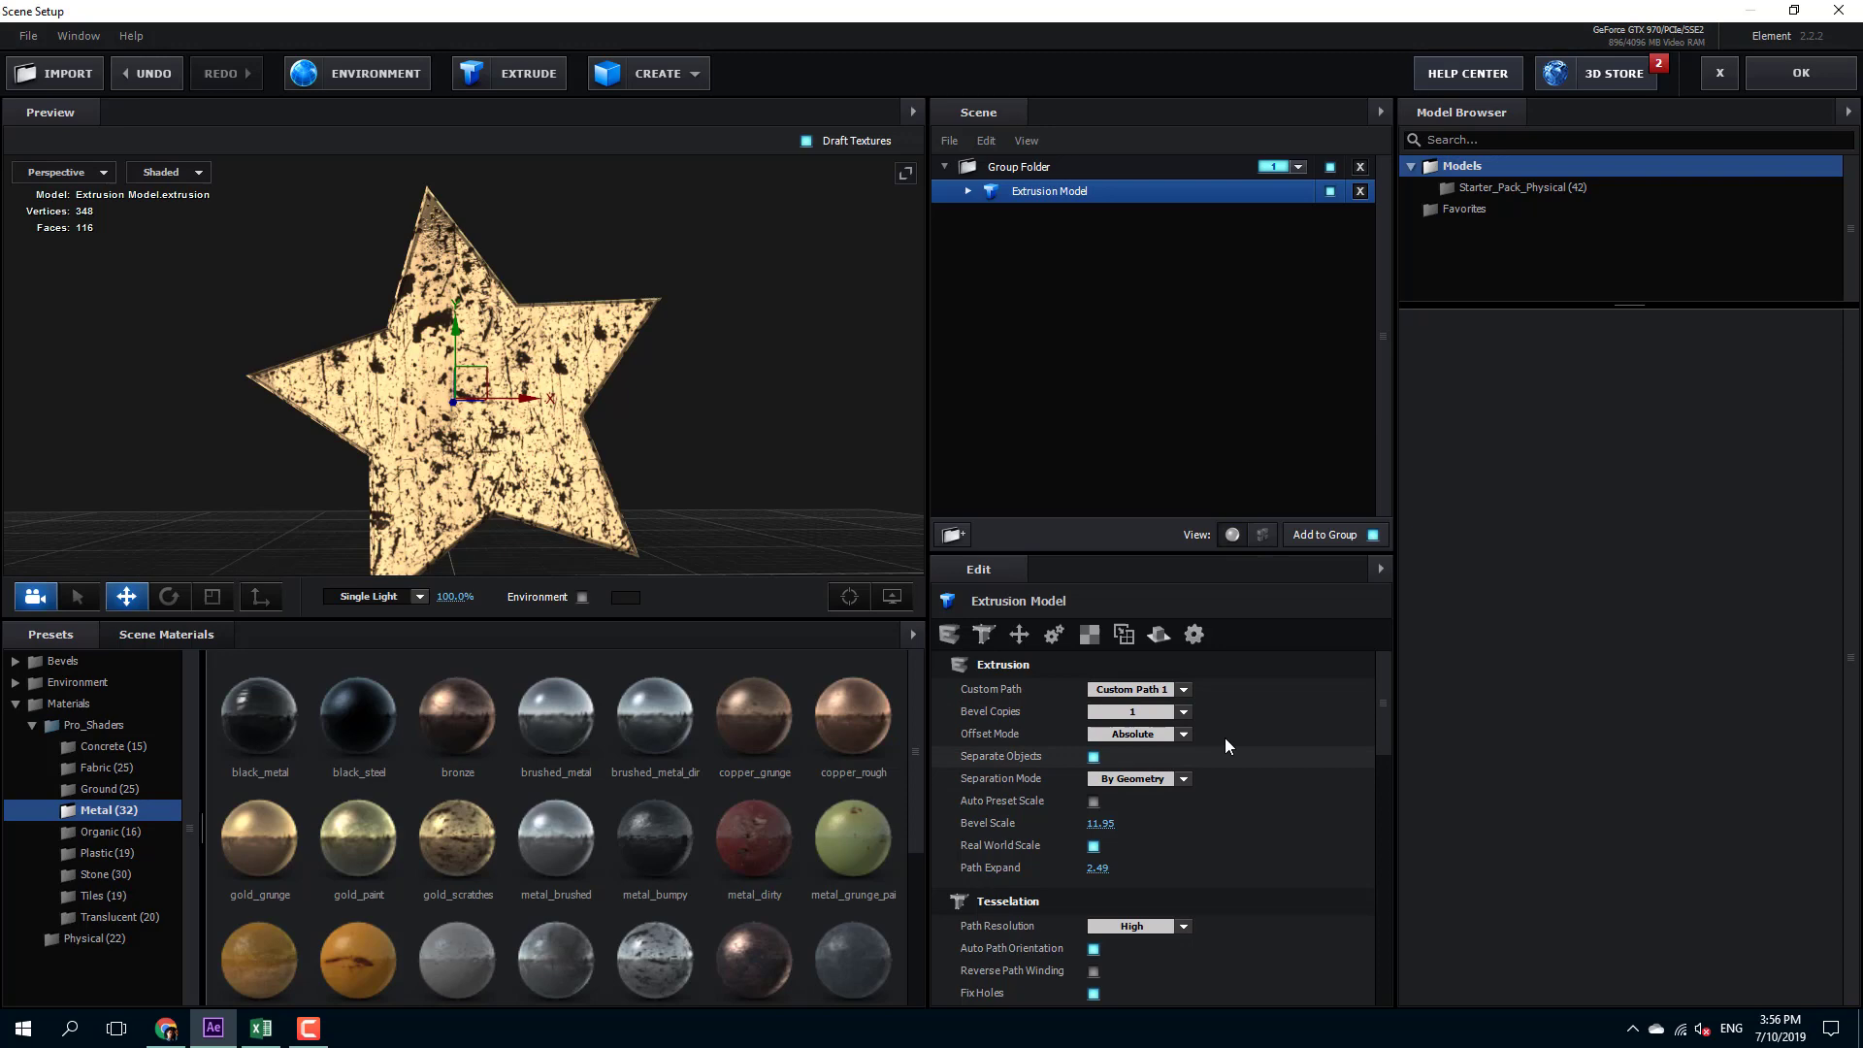
click(1770, 83)
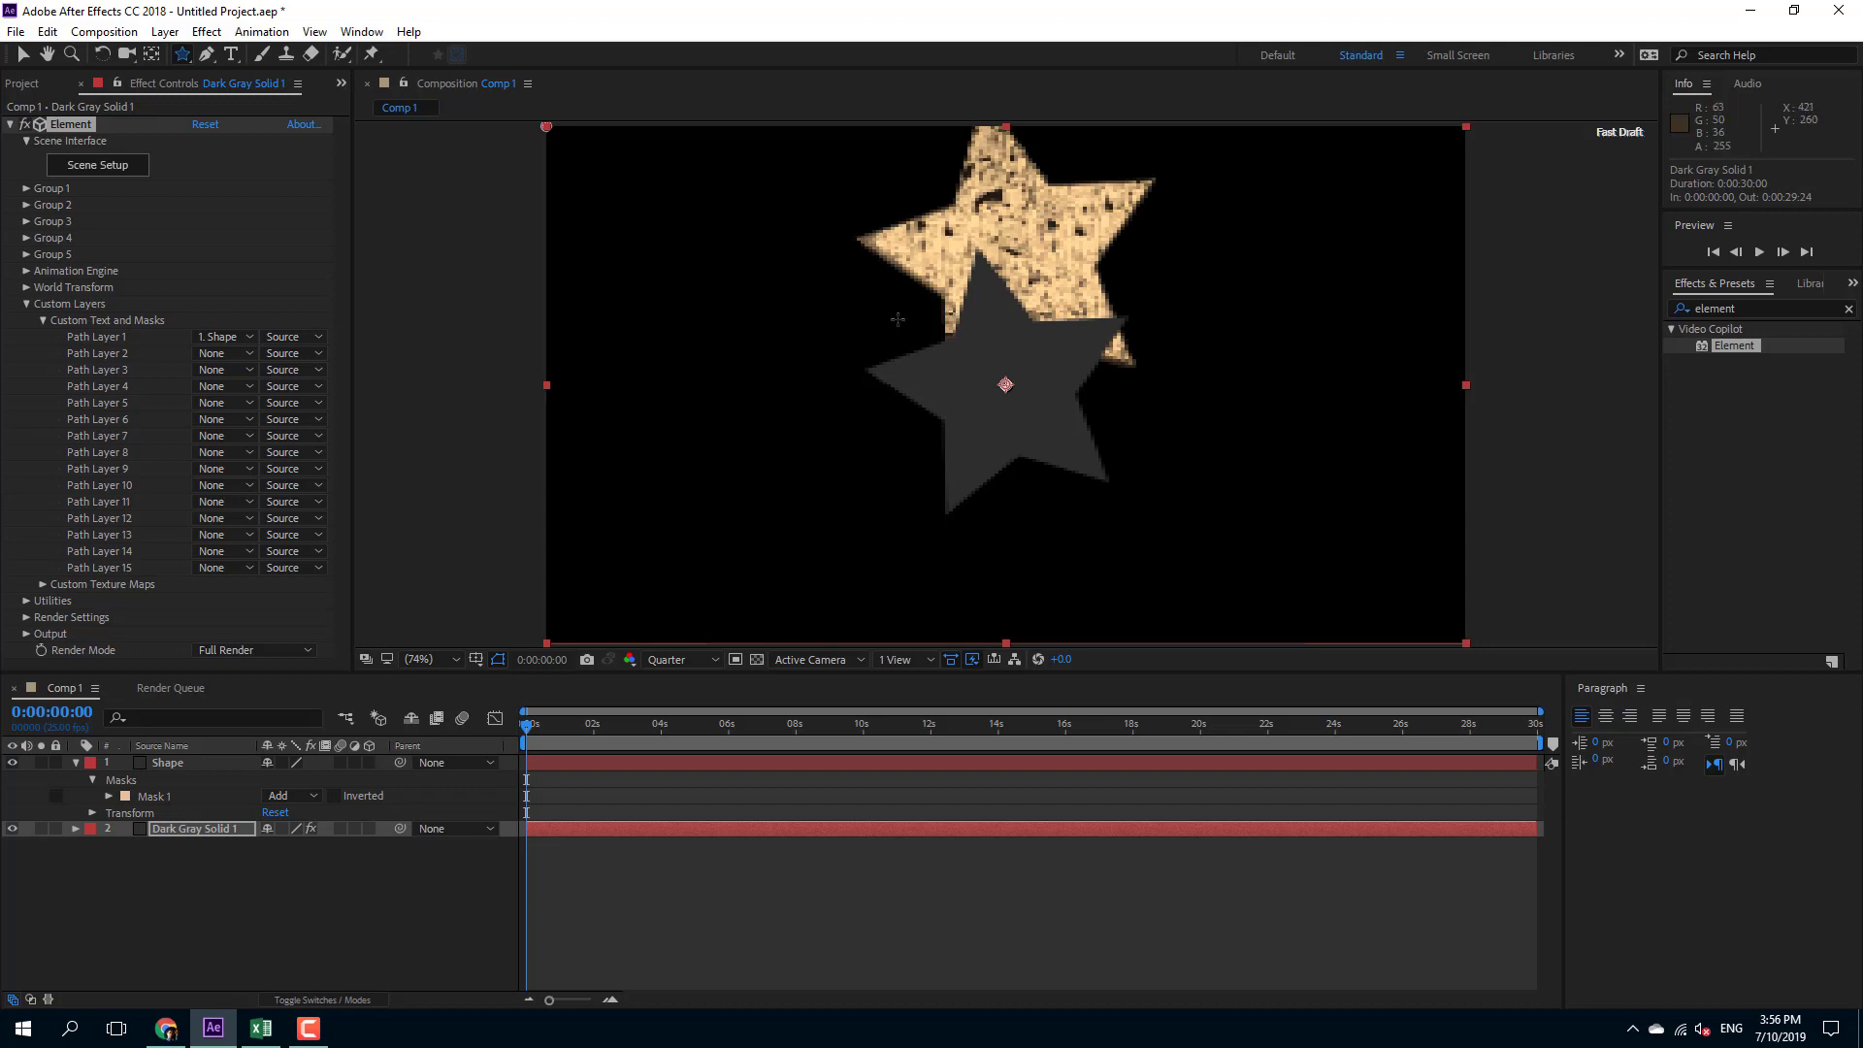
Set preview resolution to Full and drag the flat gray star down-left, away from the gold star
click(694, 668)
click(679, 709)
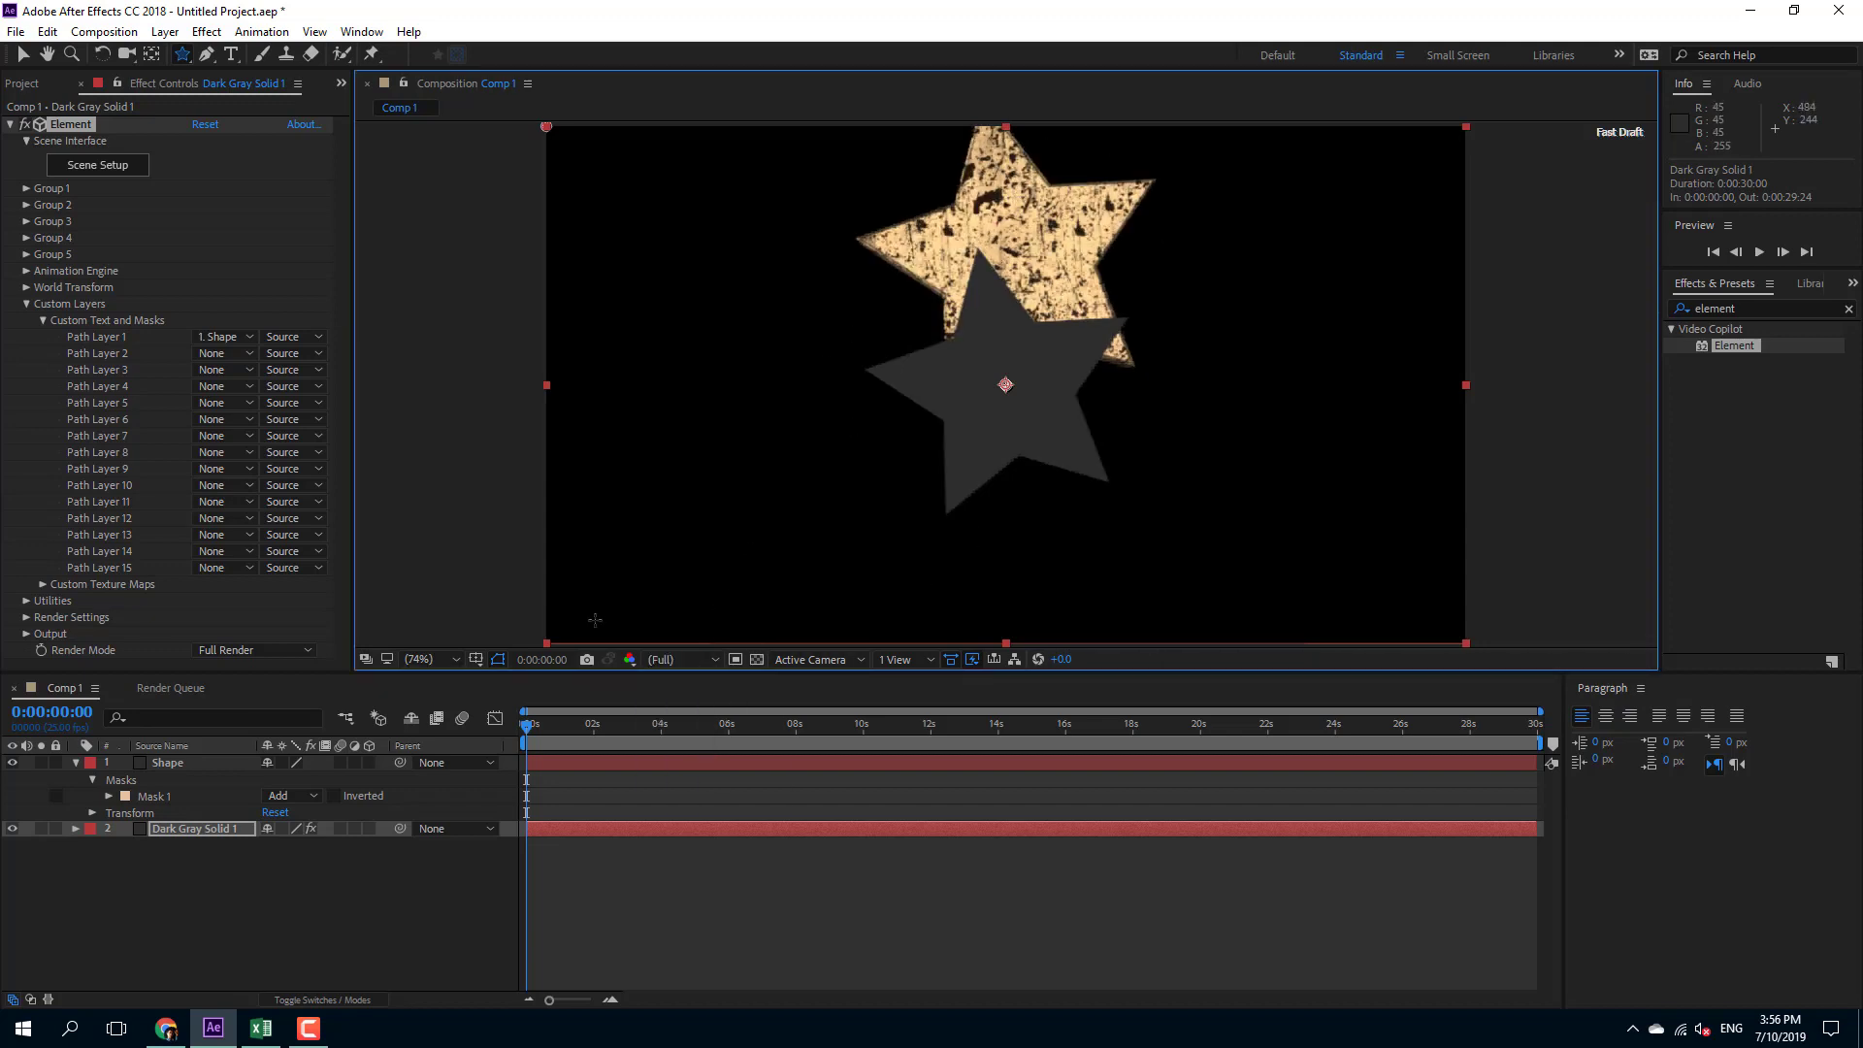
key(v)
click(183, 762)
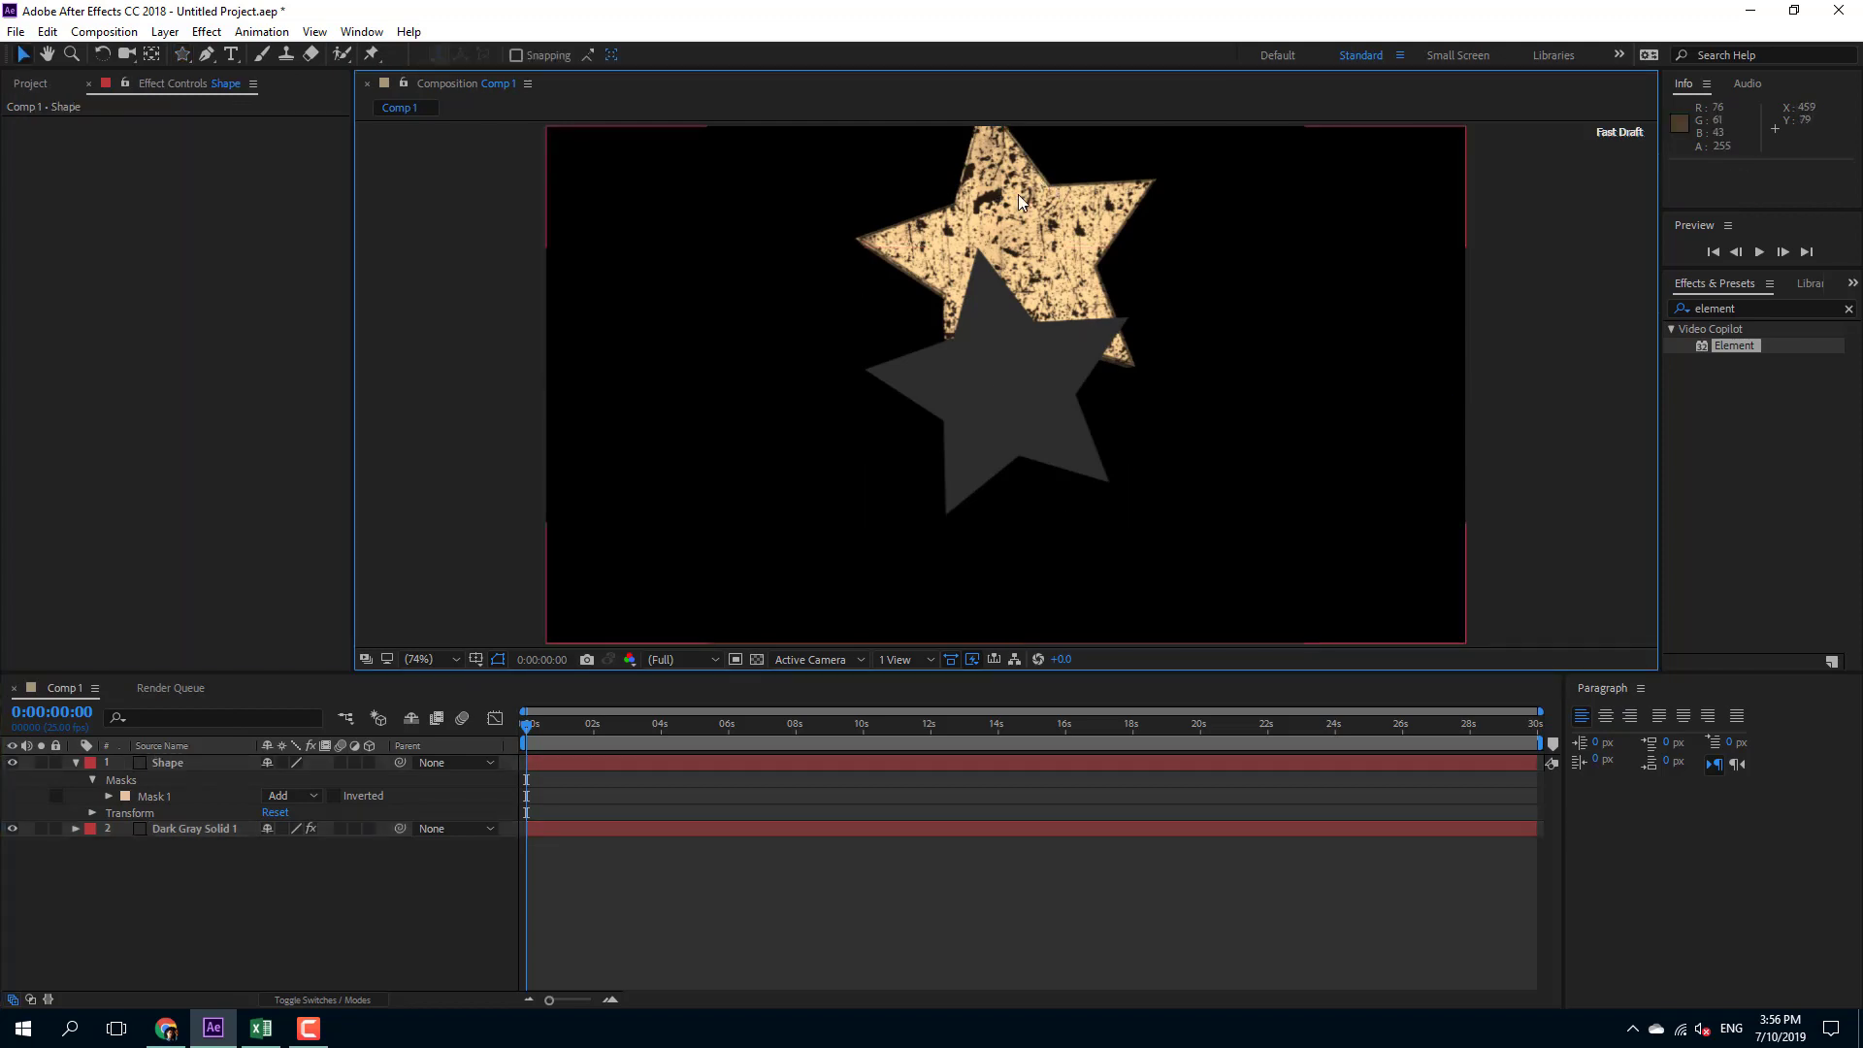
click(1009, 397)
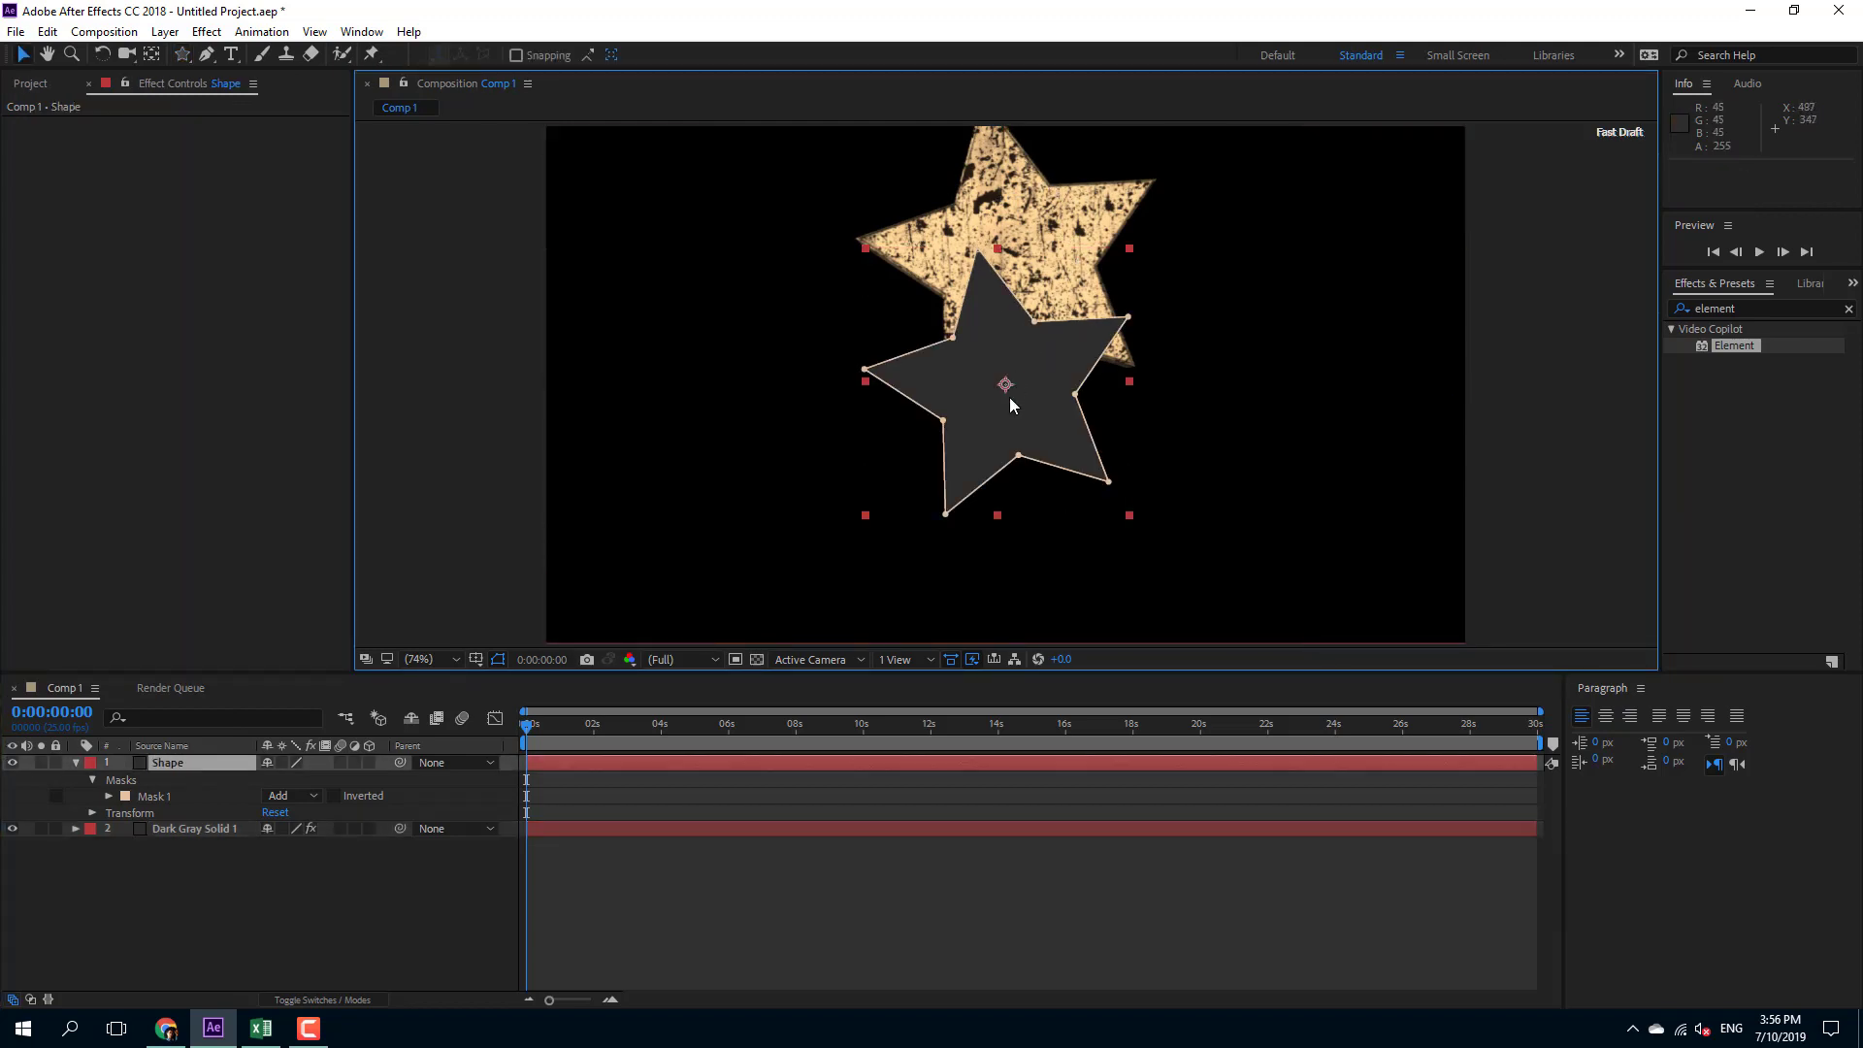
drag(949, 398, 808, 475)
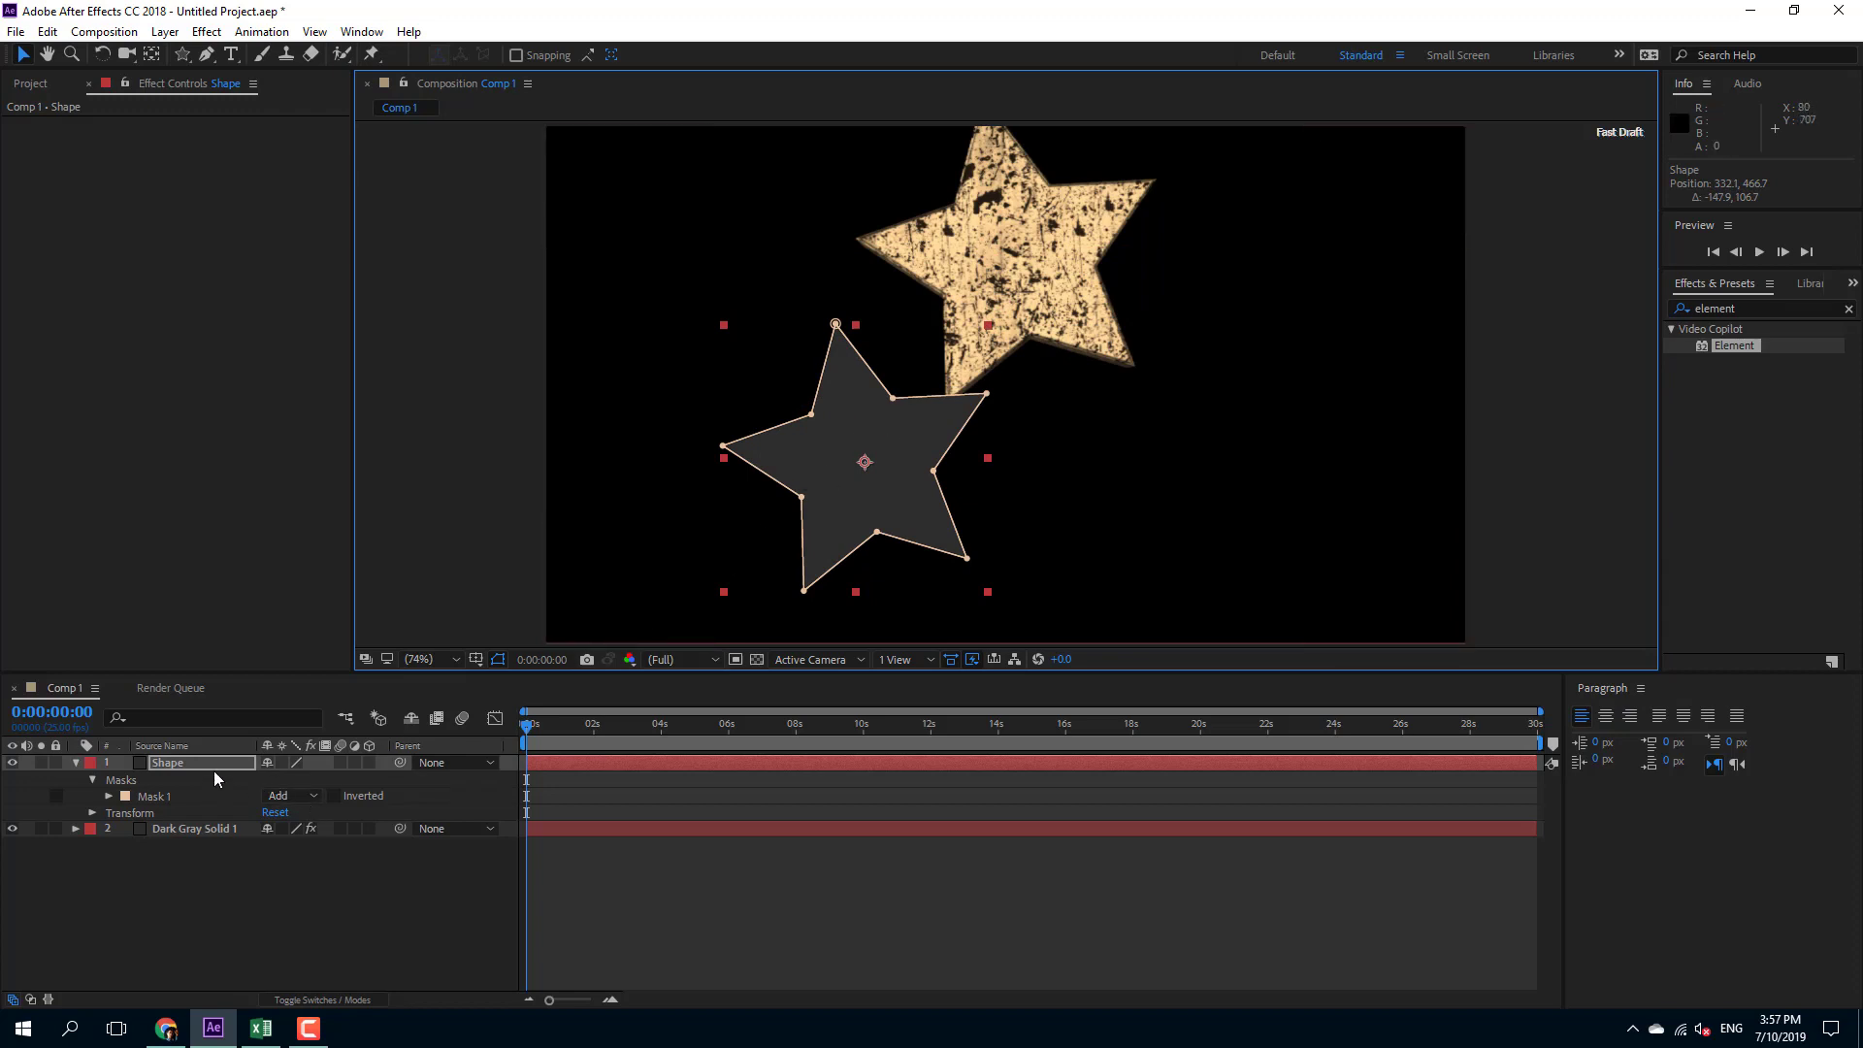
Hide the Shape layer and reselect Dark Gray Solid 1
click(13, 762)
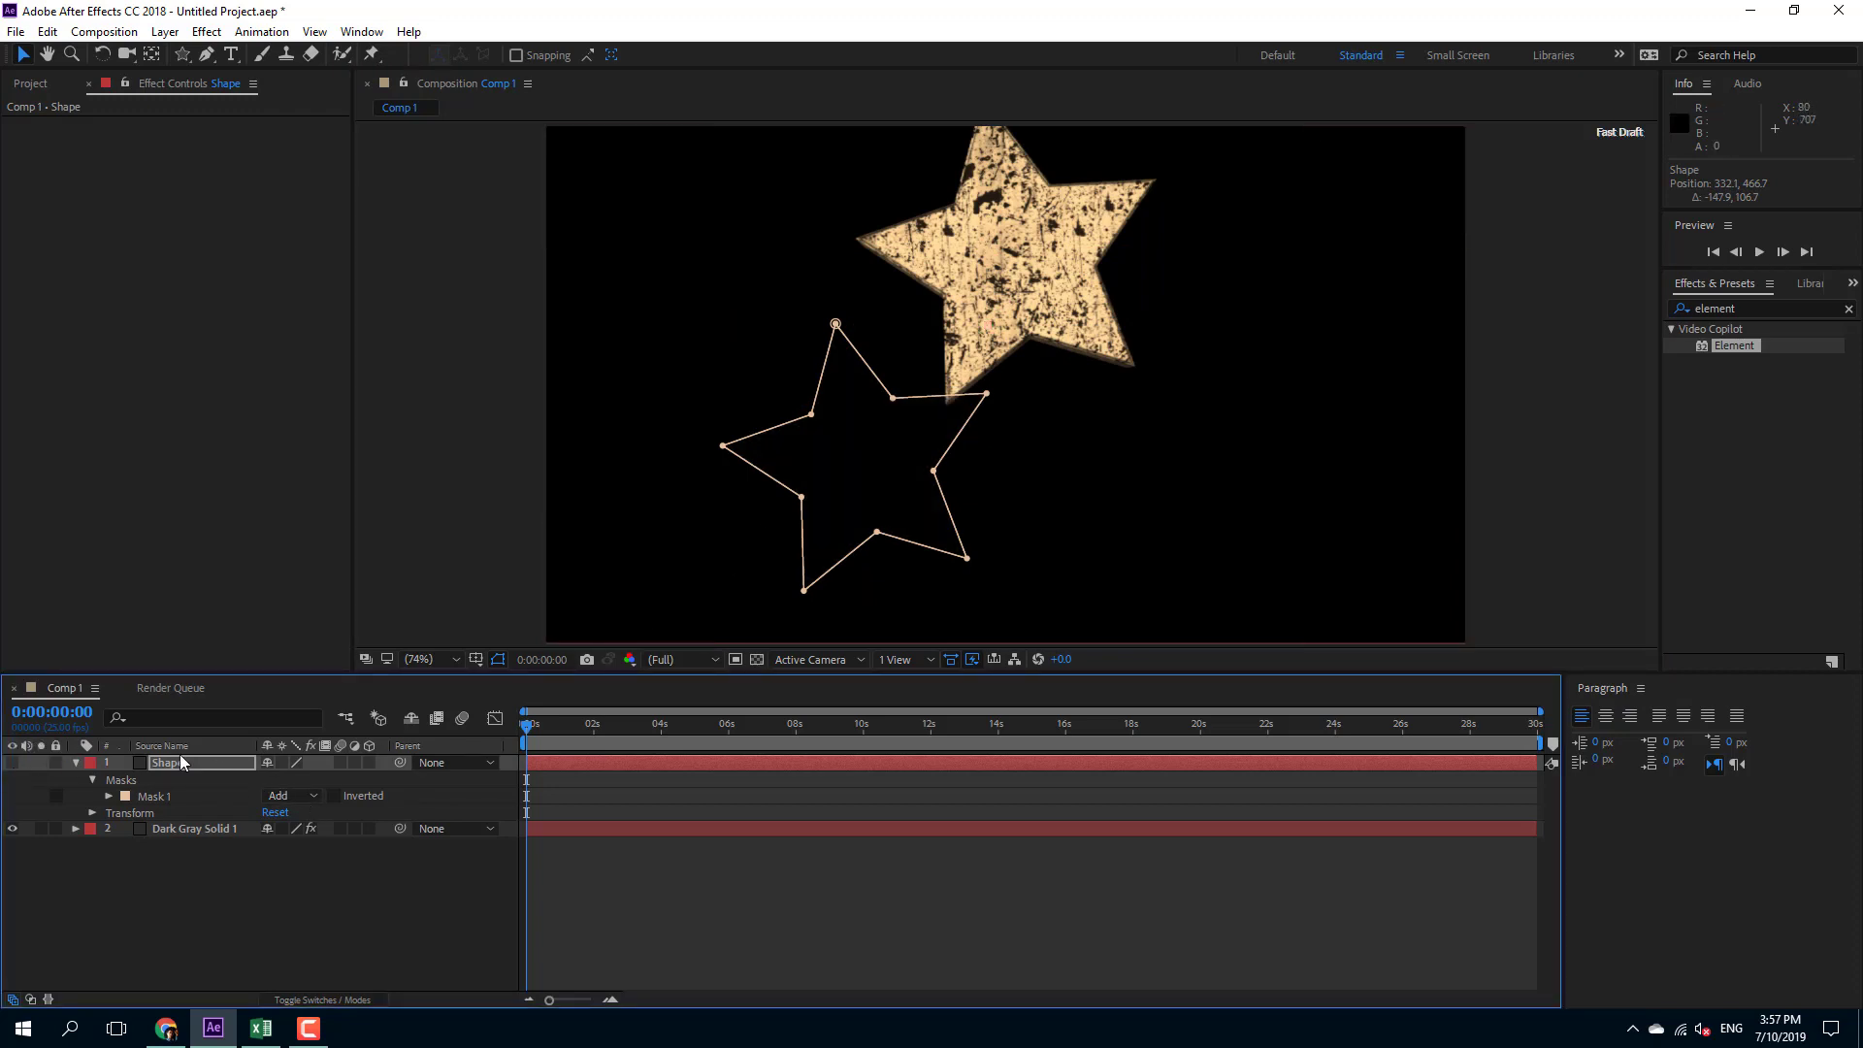
click(1552, 357)
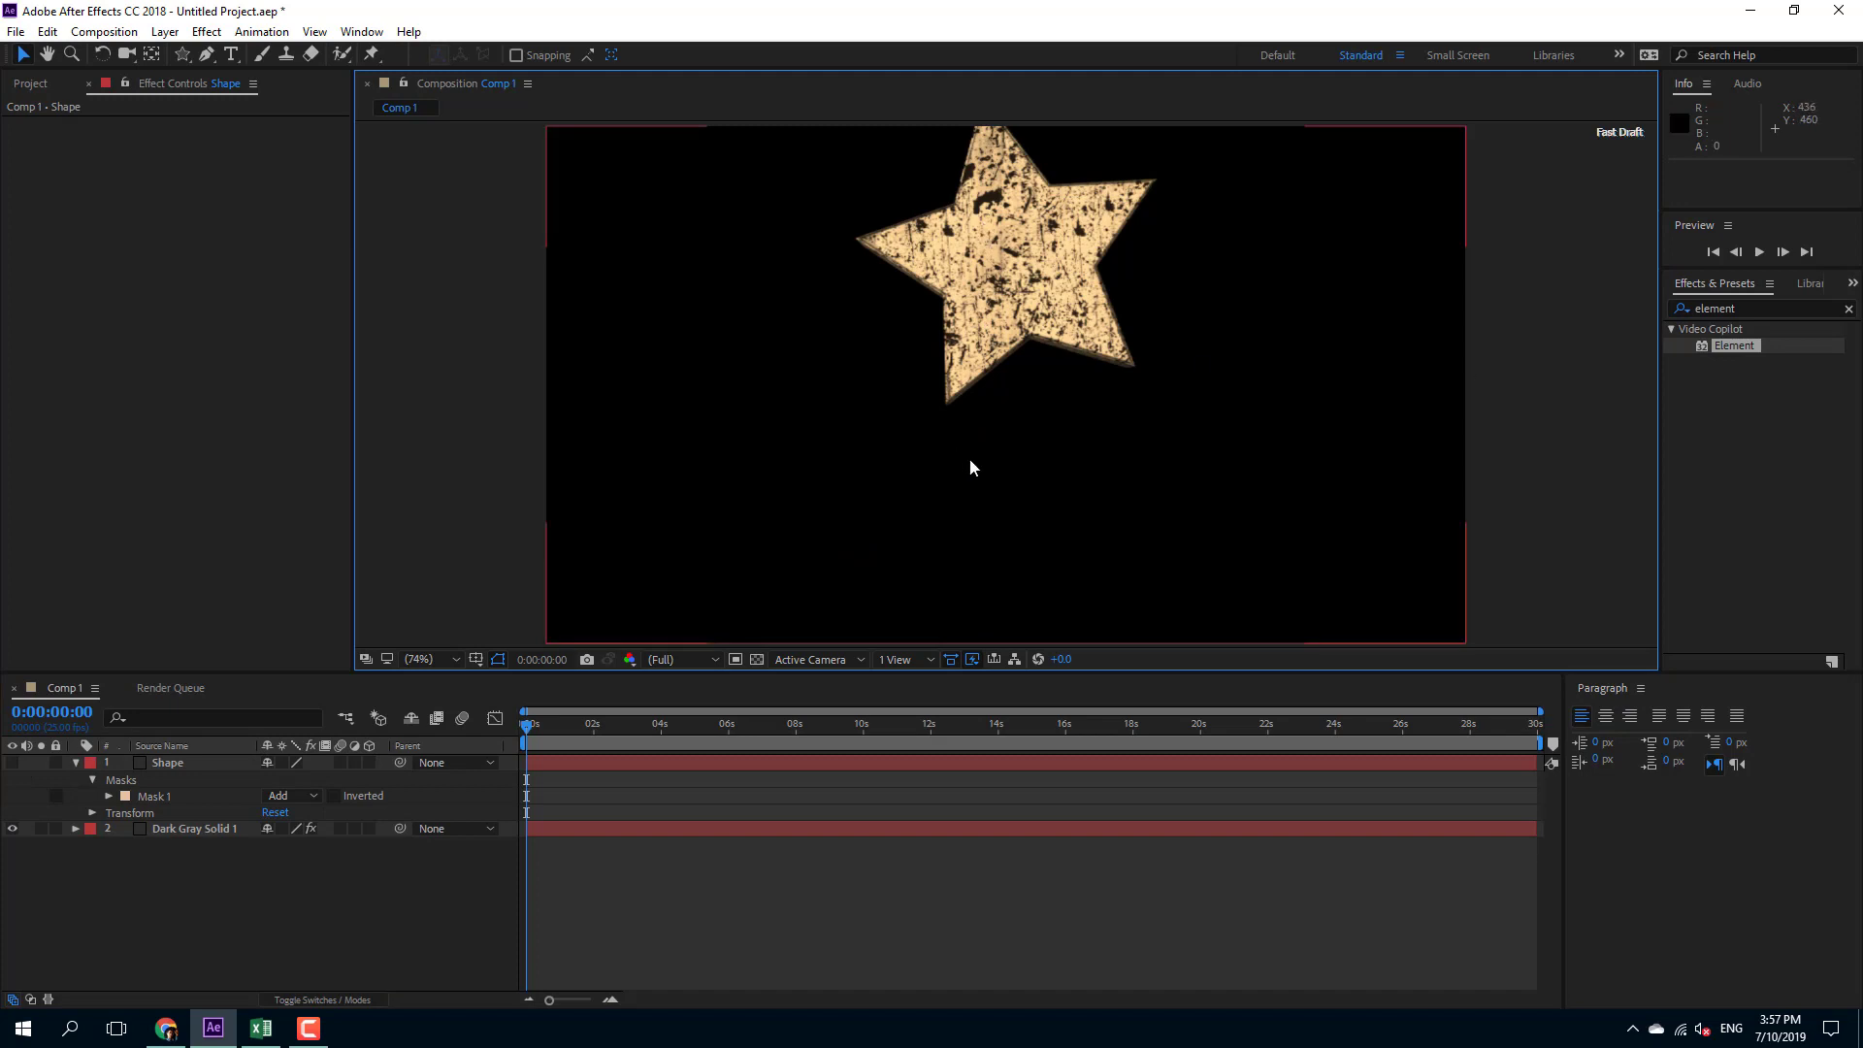
click(203, 828)
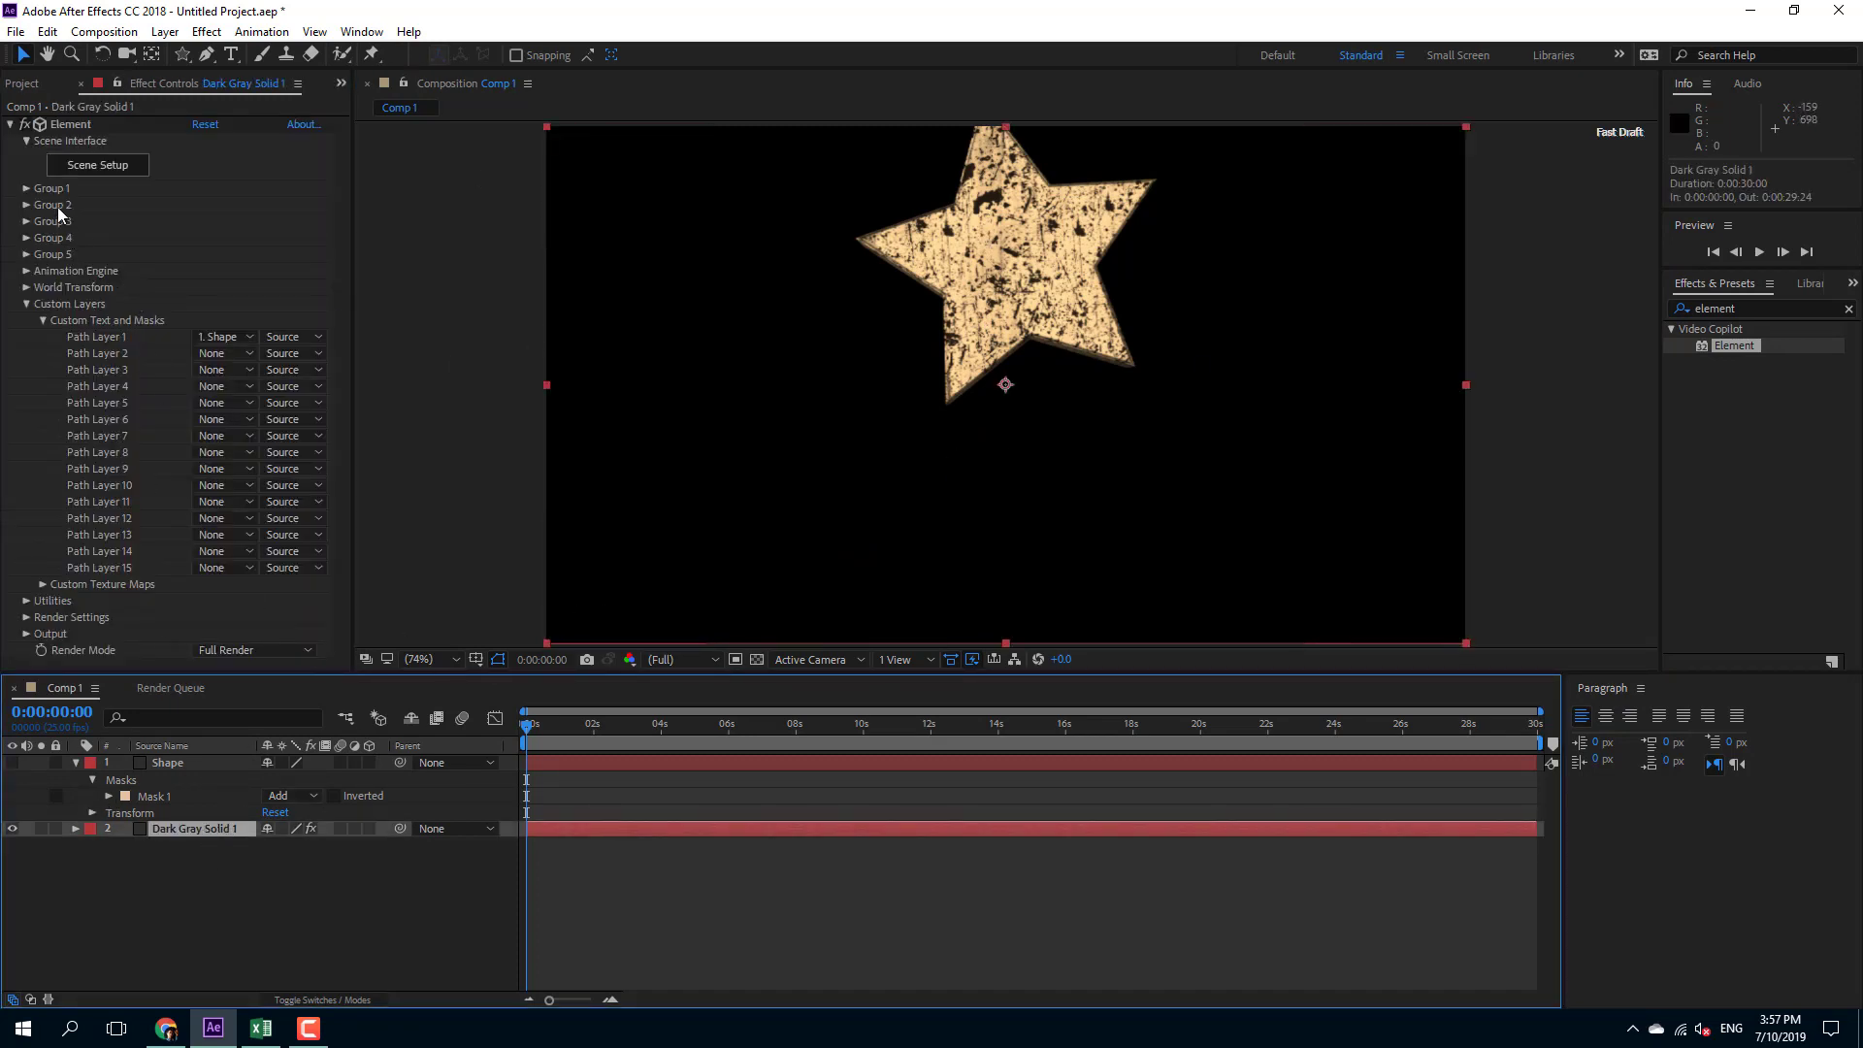
Expand Element's Group 1 Particle Replicator and Shape Options, and activate the Position XY crosshair
click(27, 188)
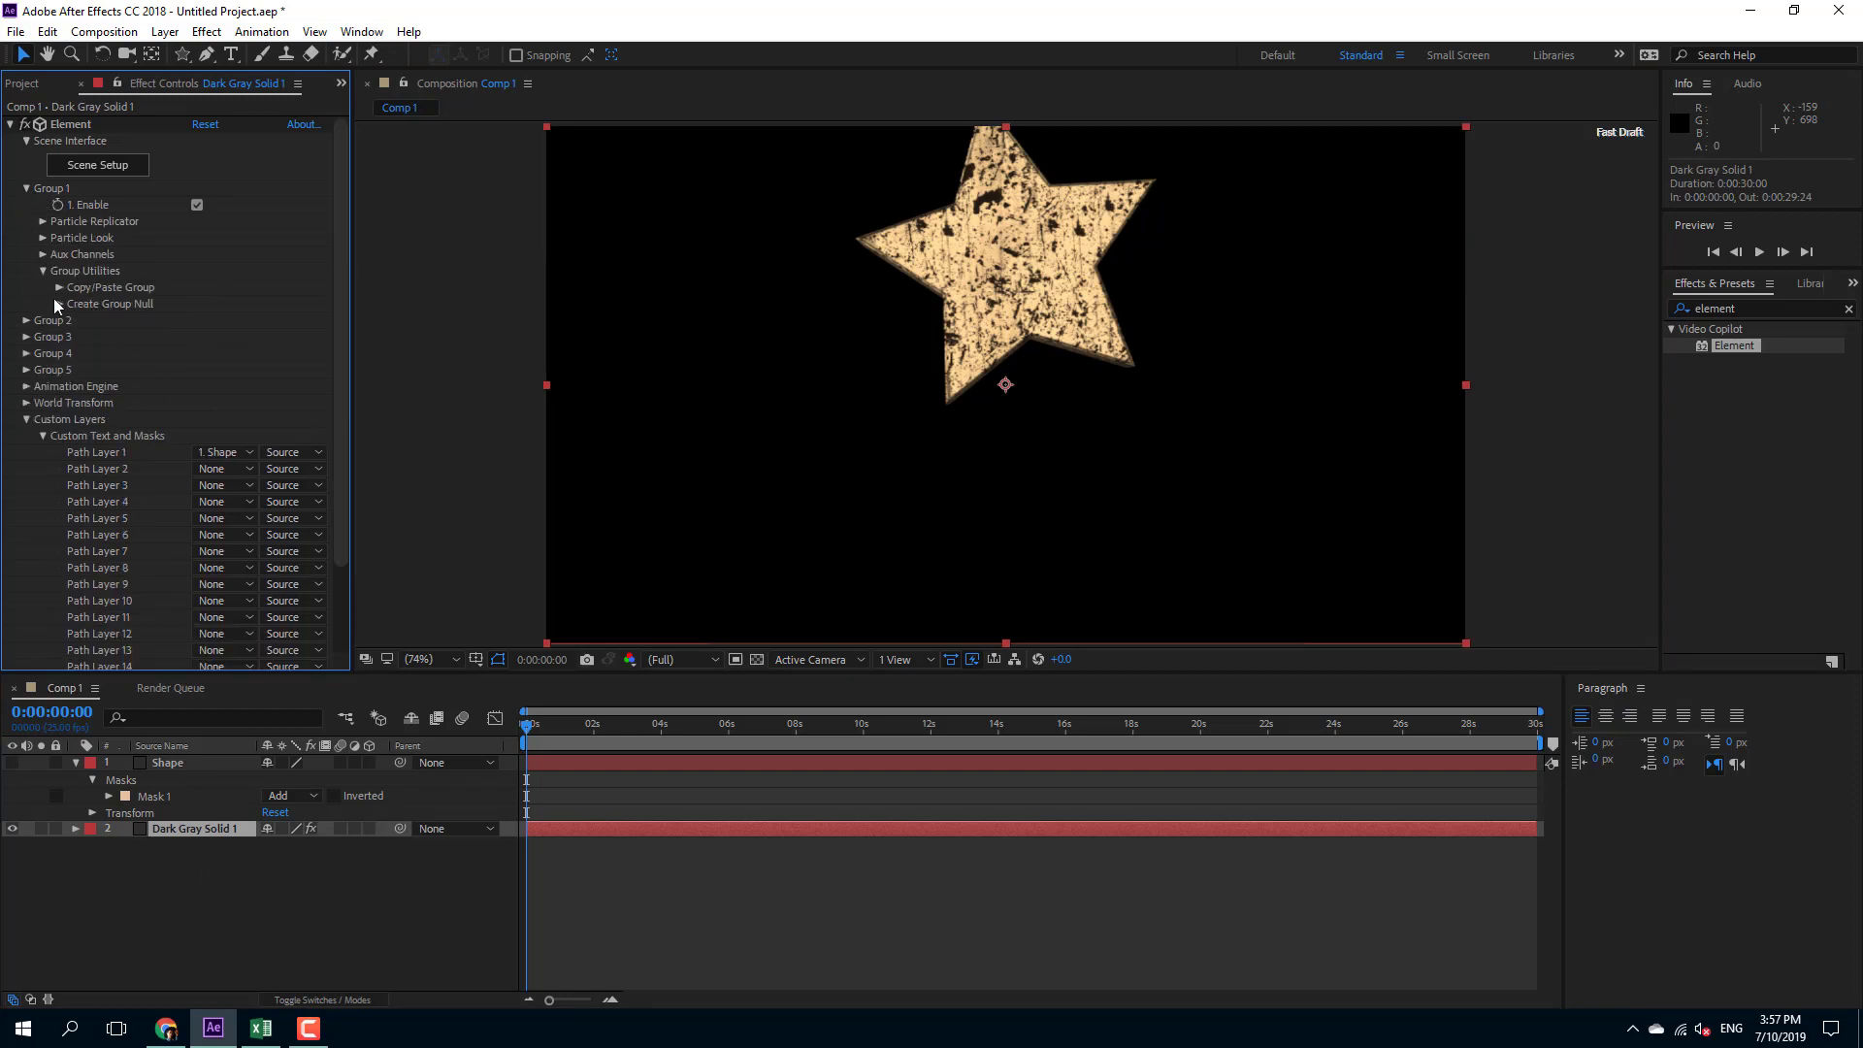
click(41, 221)
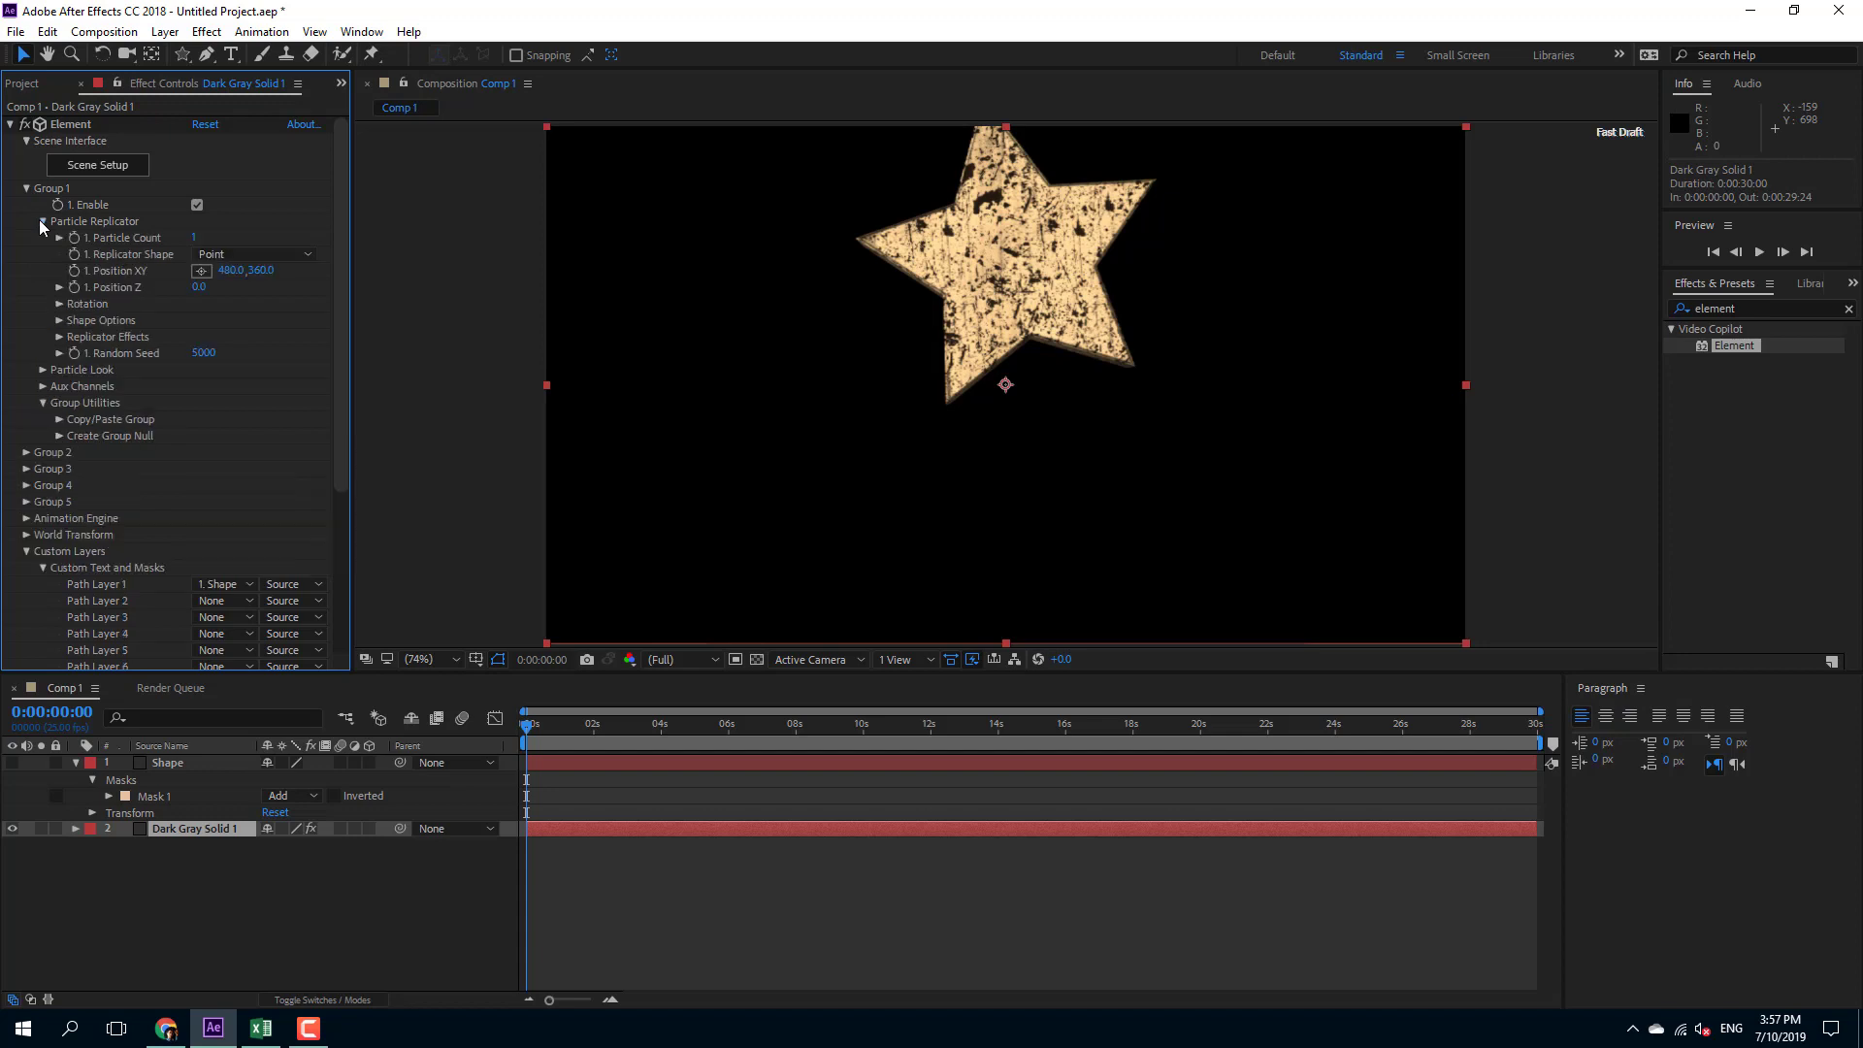
click(58, 322)
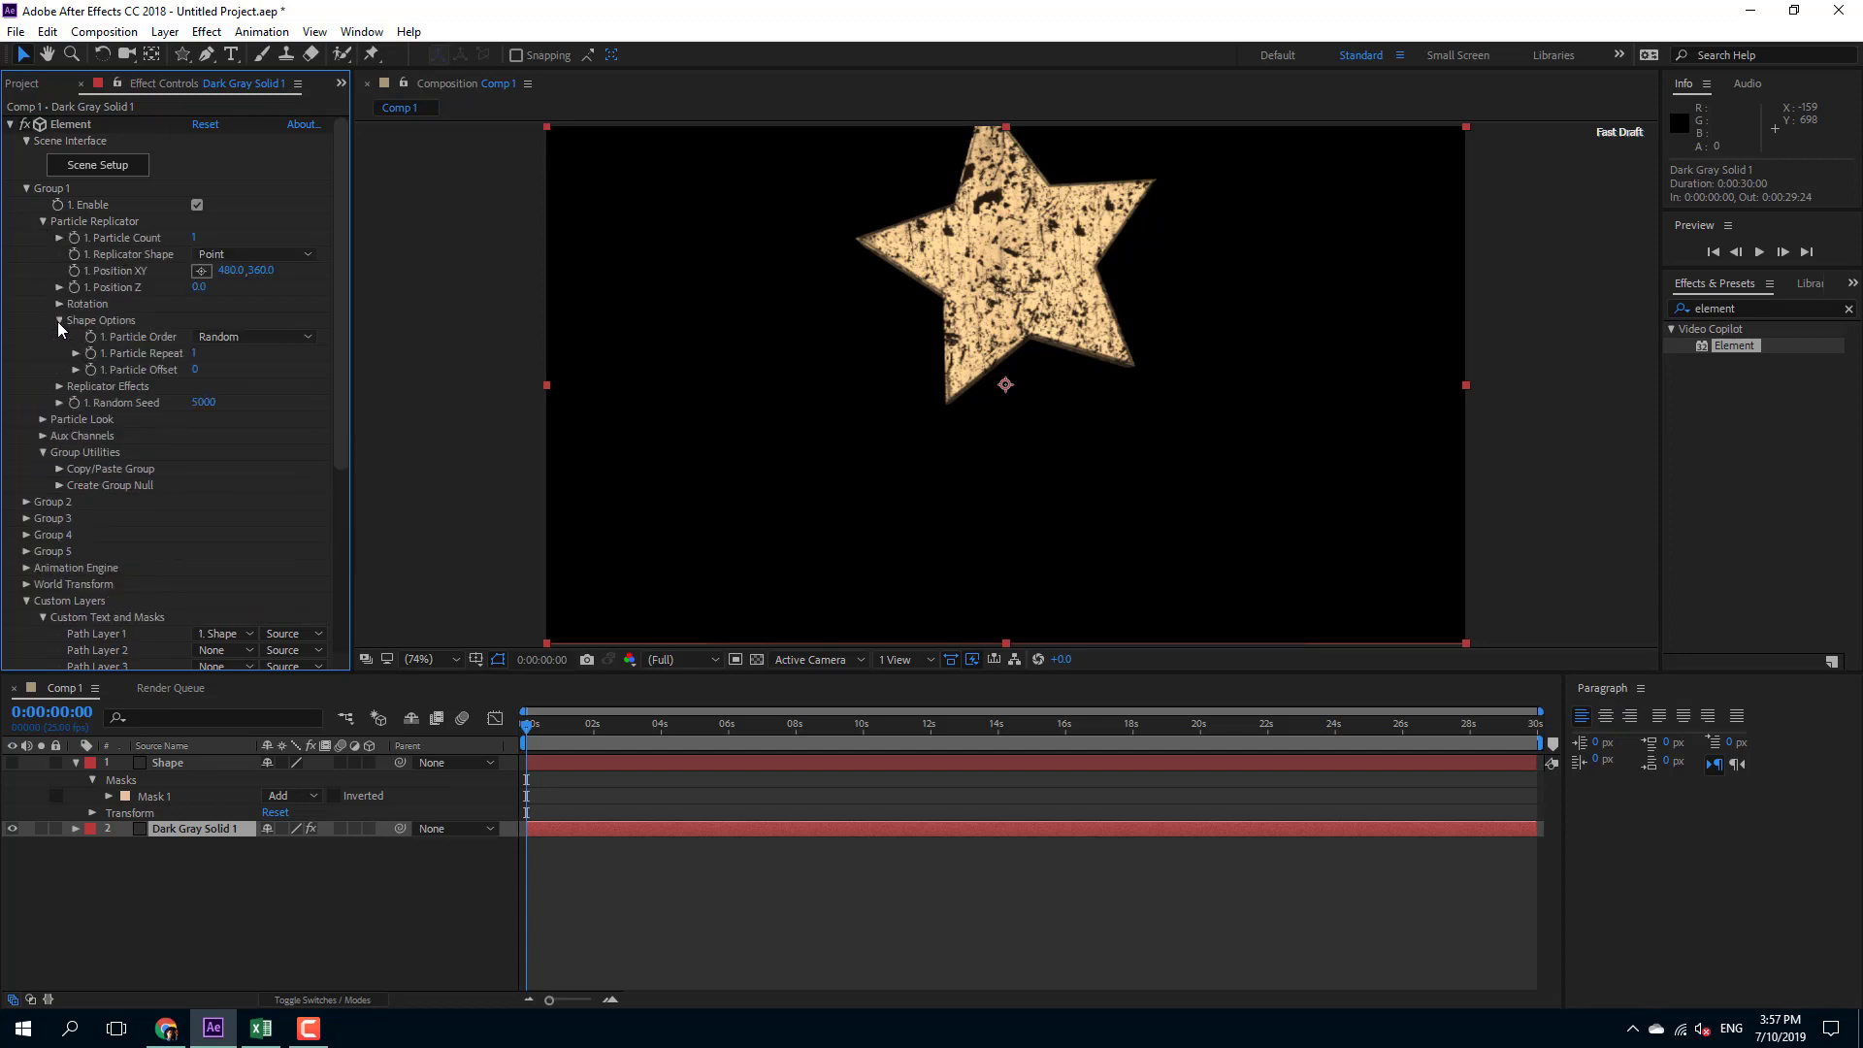
click(59, 321)
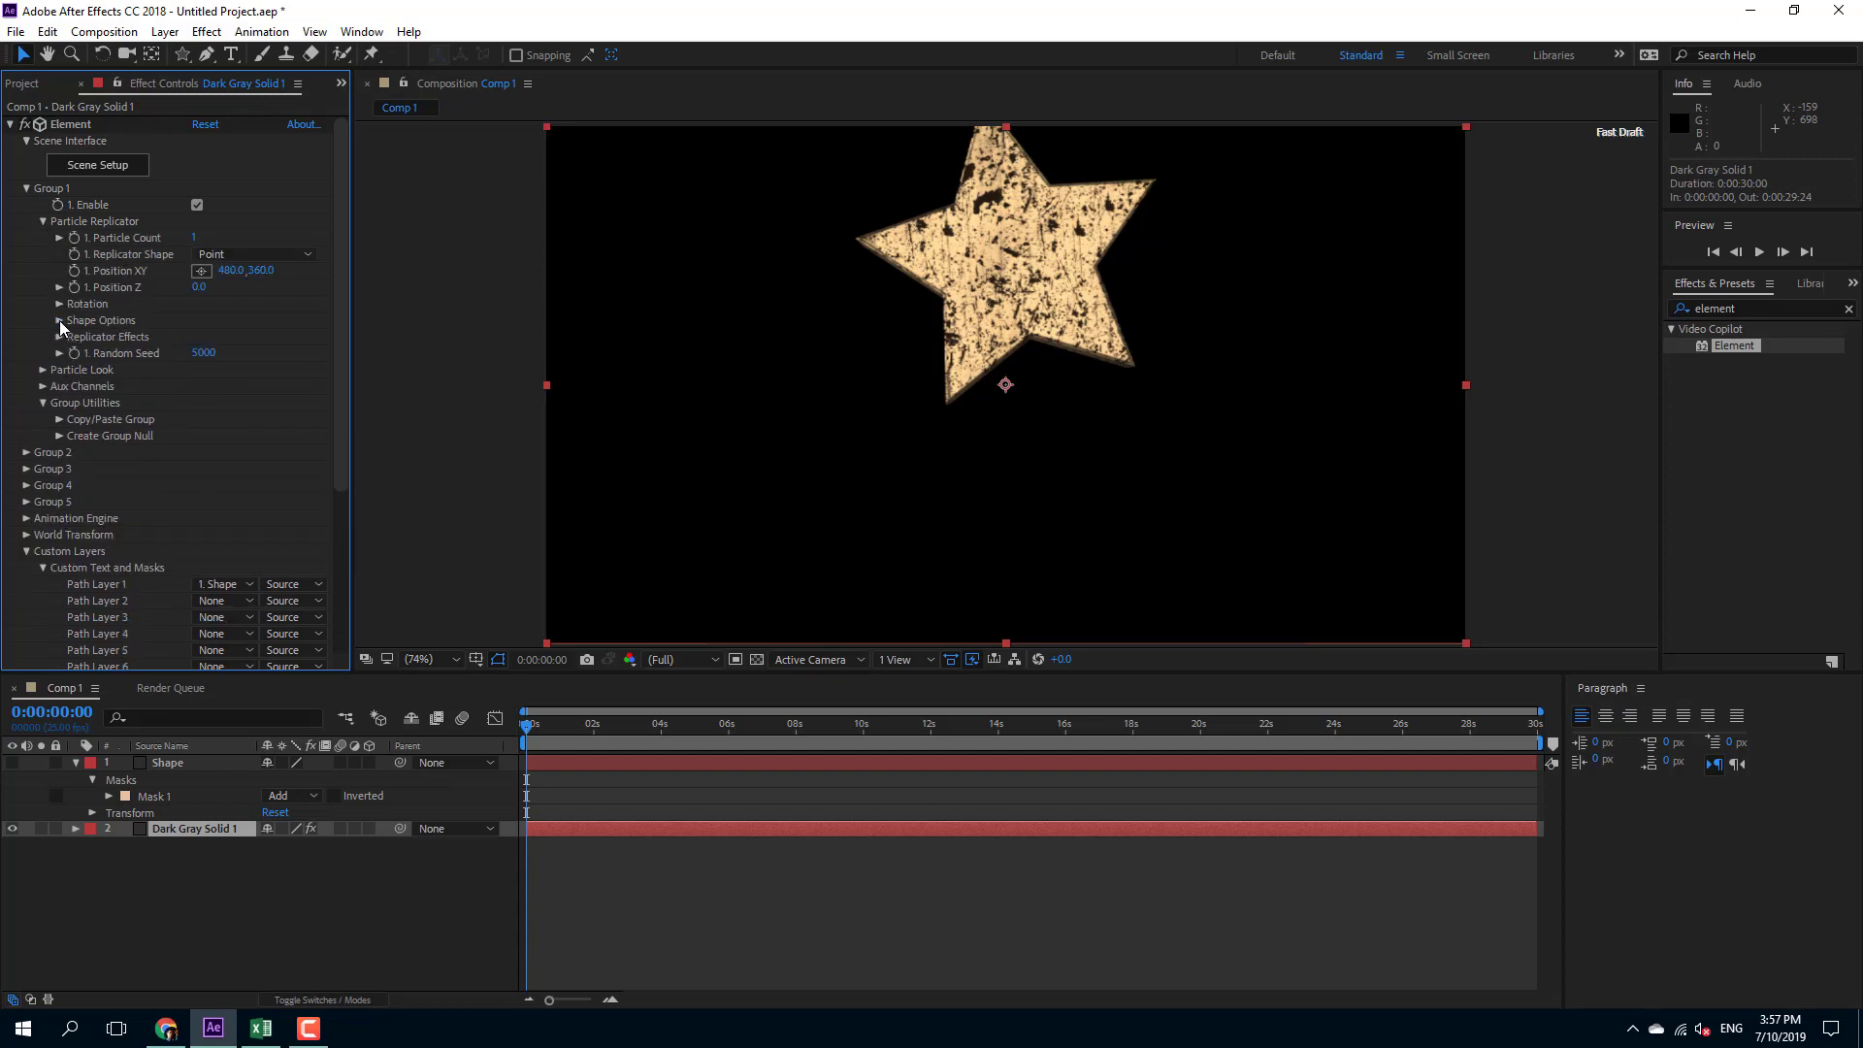
click(183, 813)
click(206, 827)
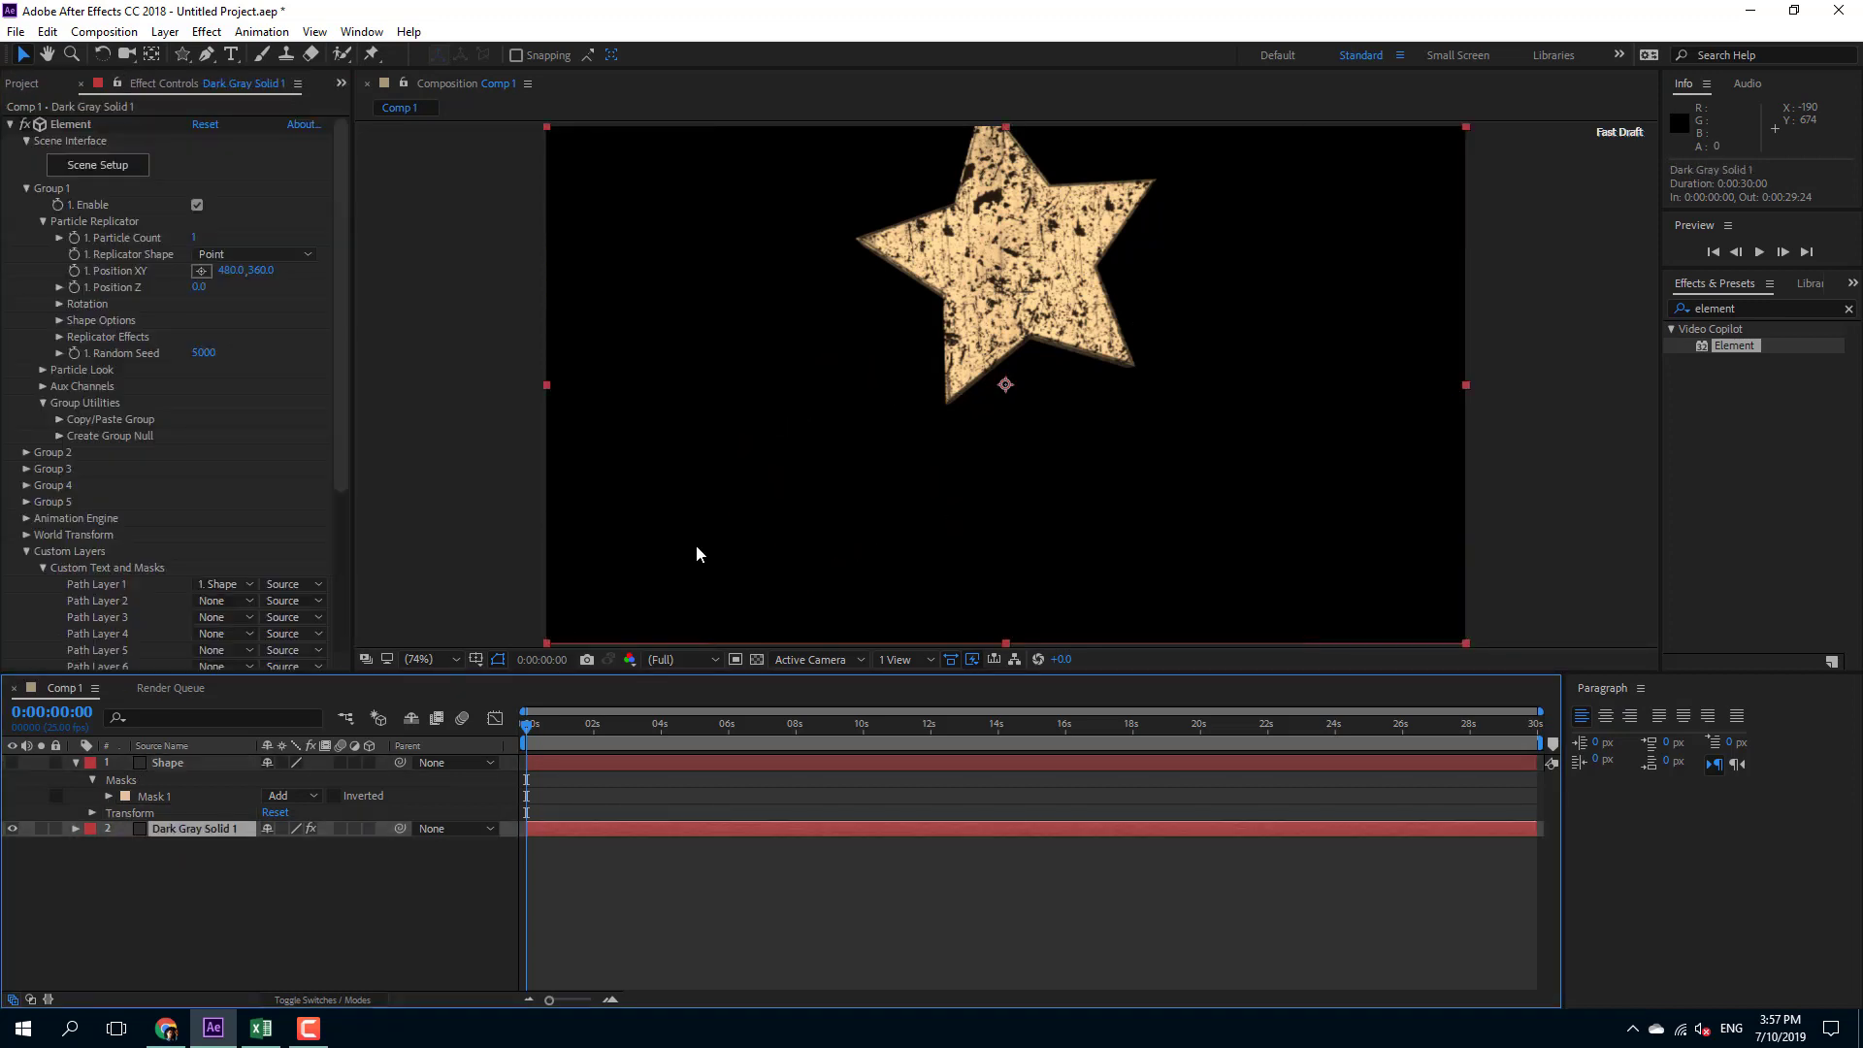
click(56, 320)
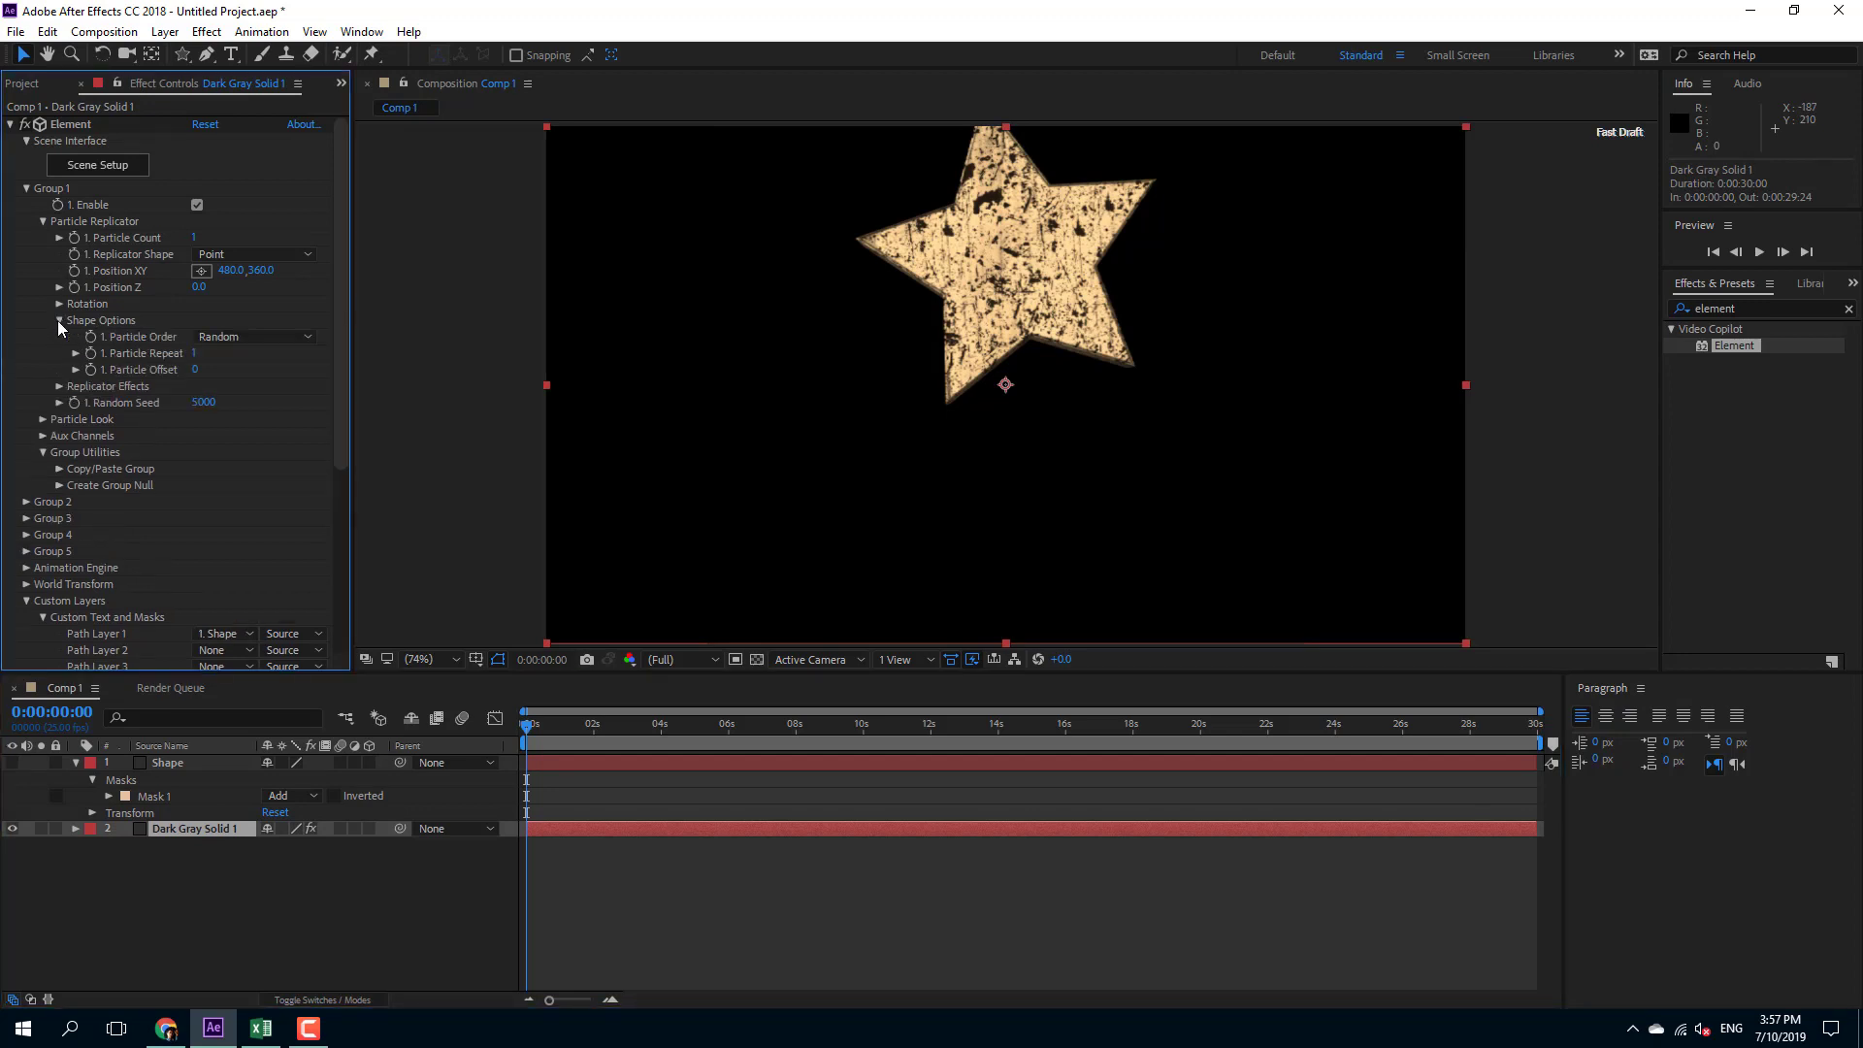
click(201, 271)
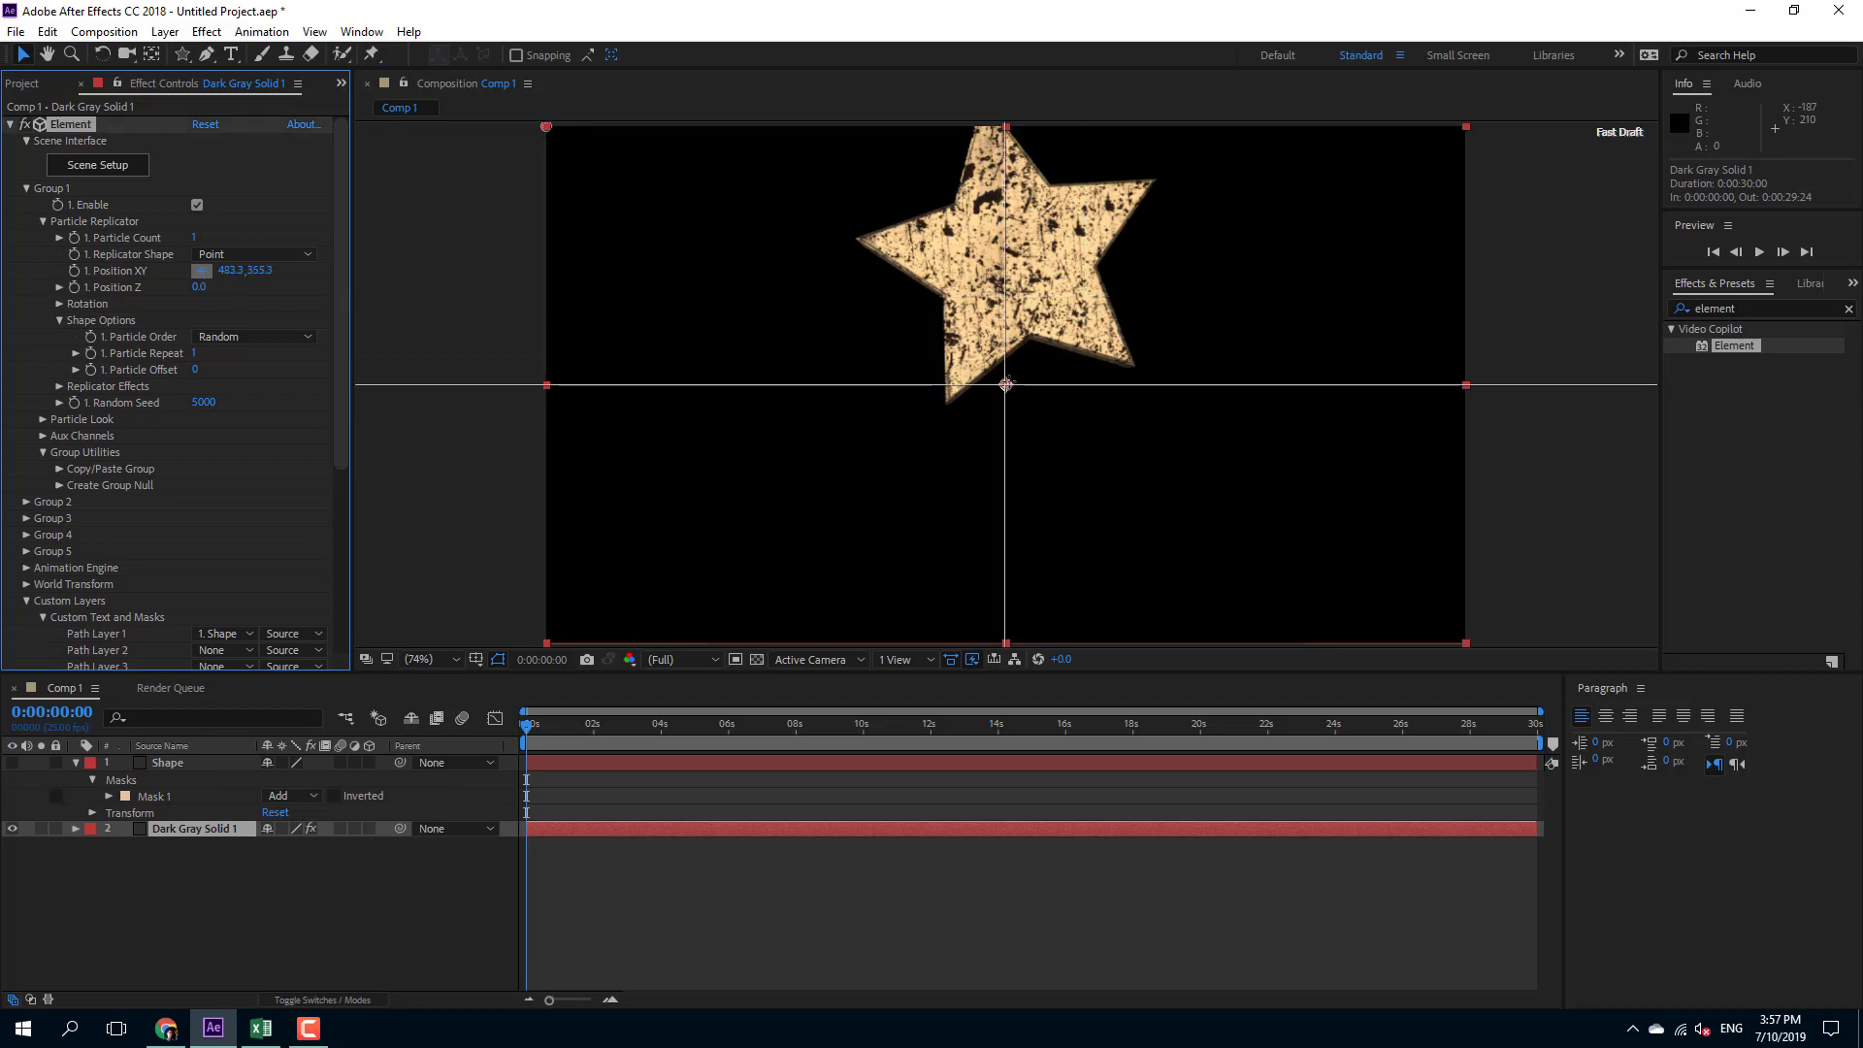
Move the gold star lower to Position XY about 506.1, 474.1 and expand its Rotation settings
click(994, 466)
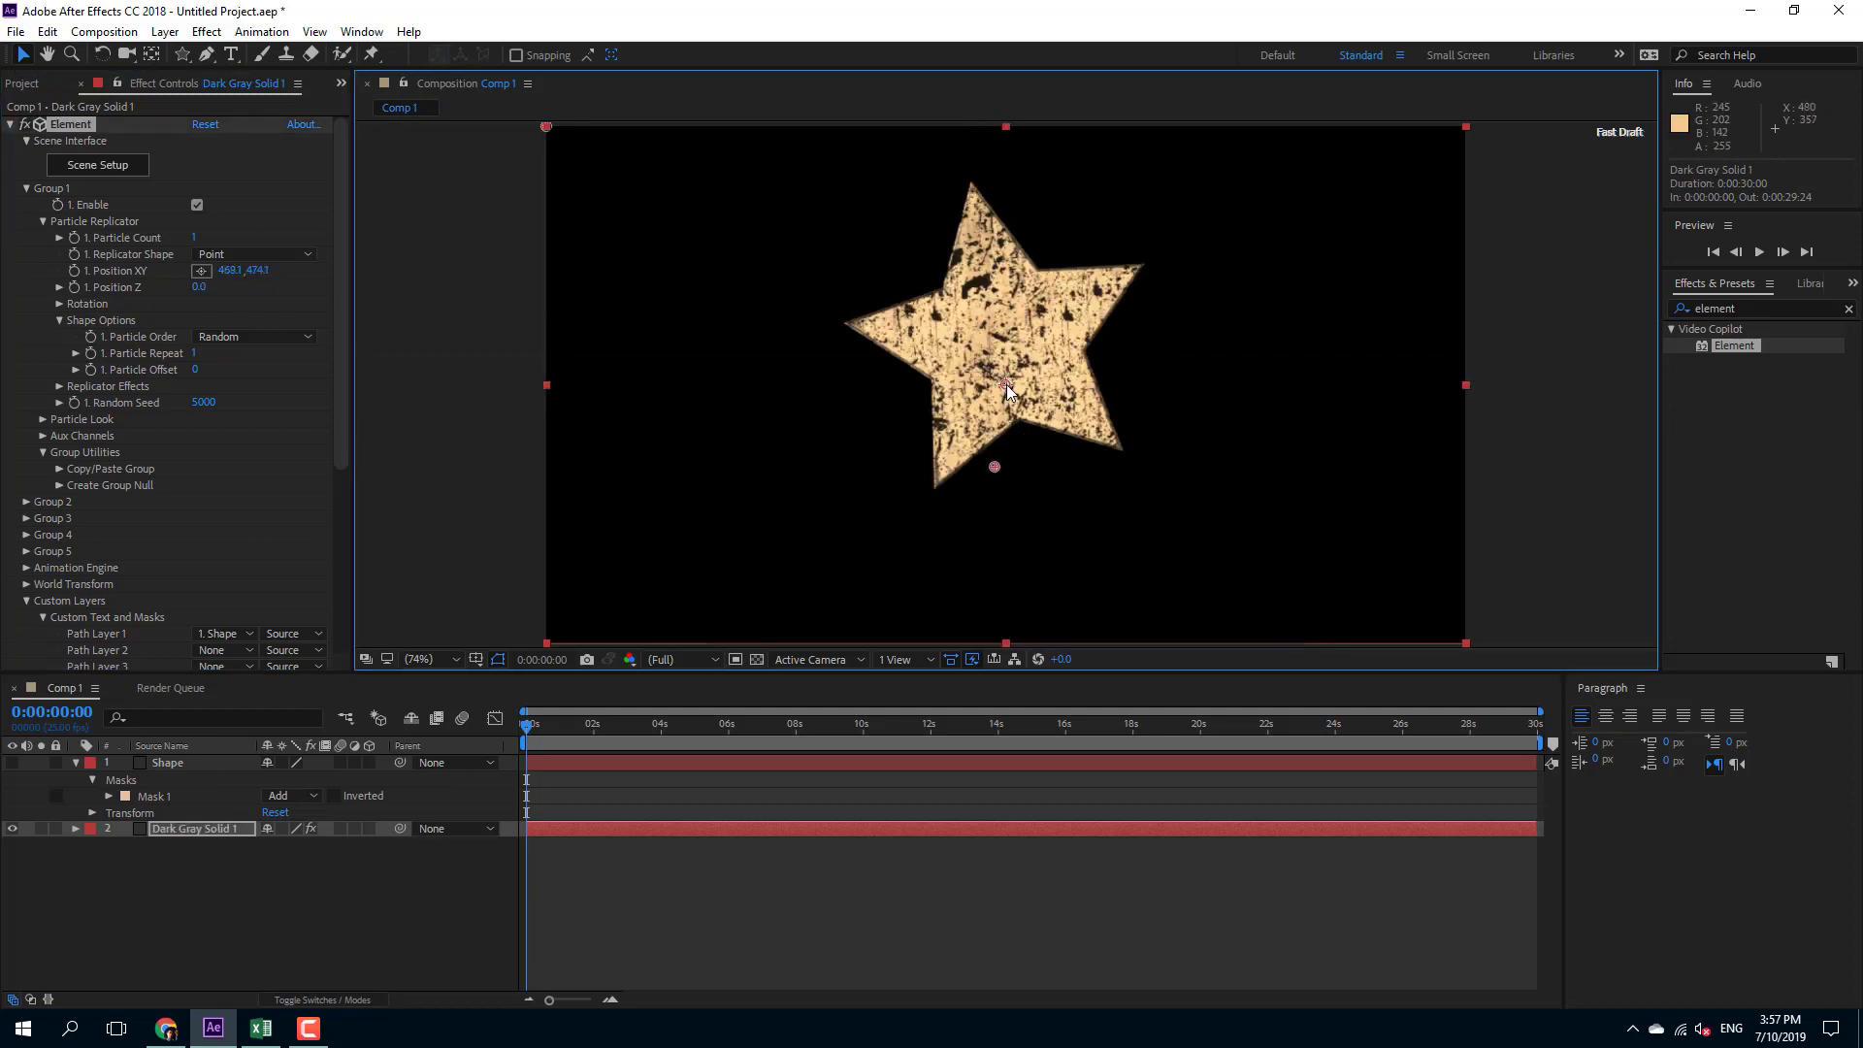
drag(1005, 384, 1003, 451)
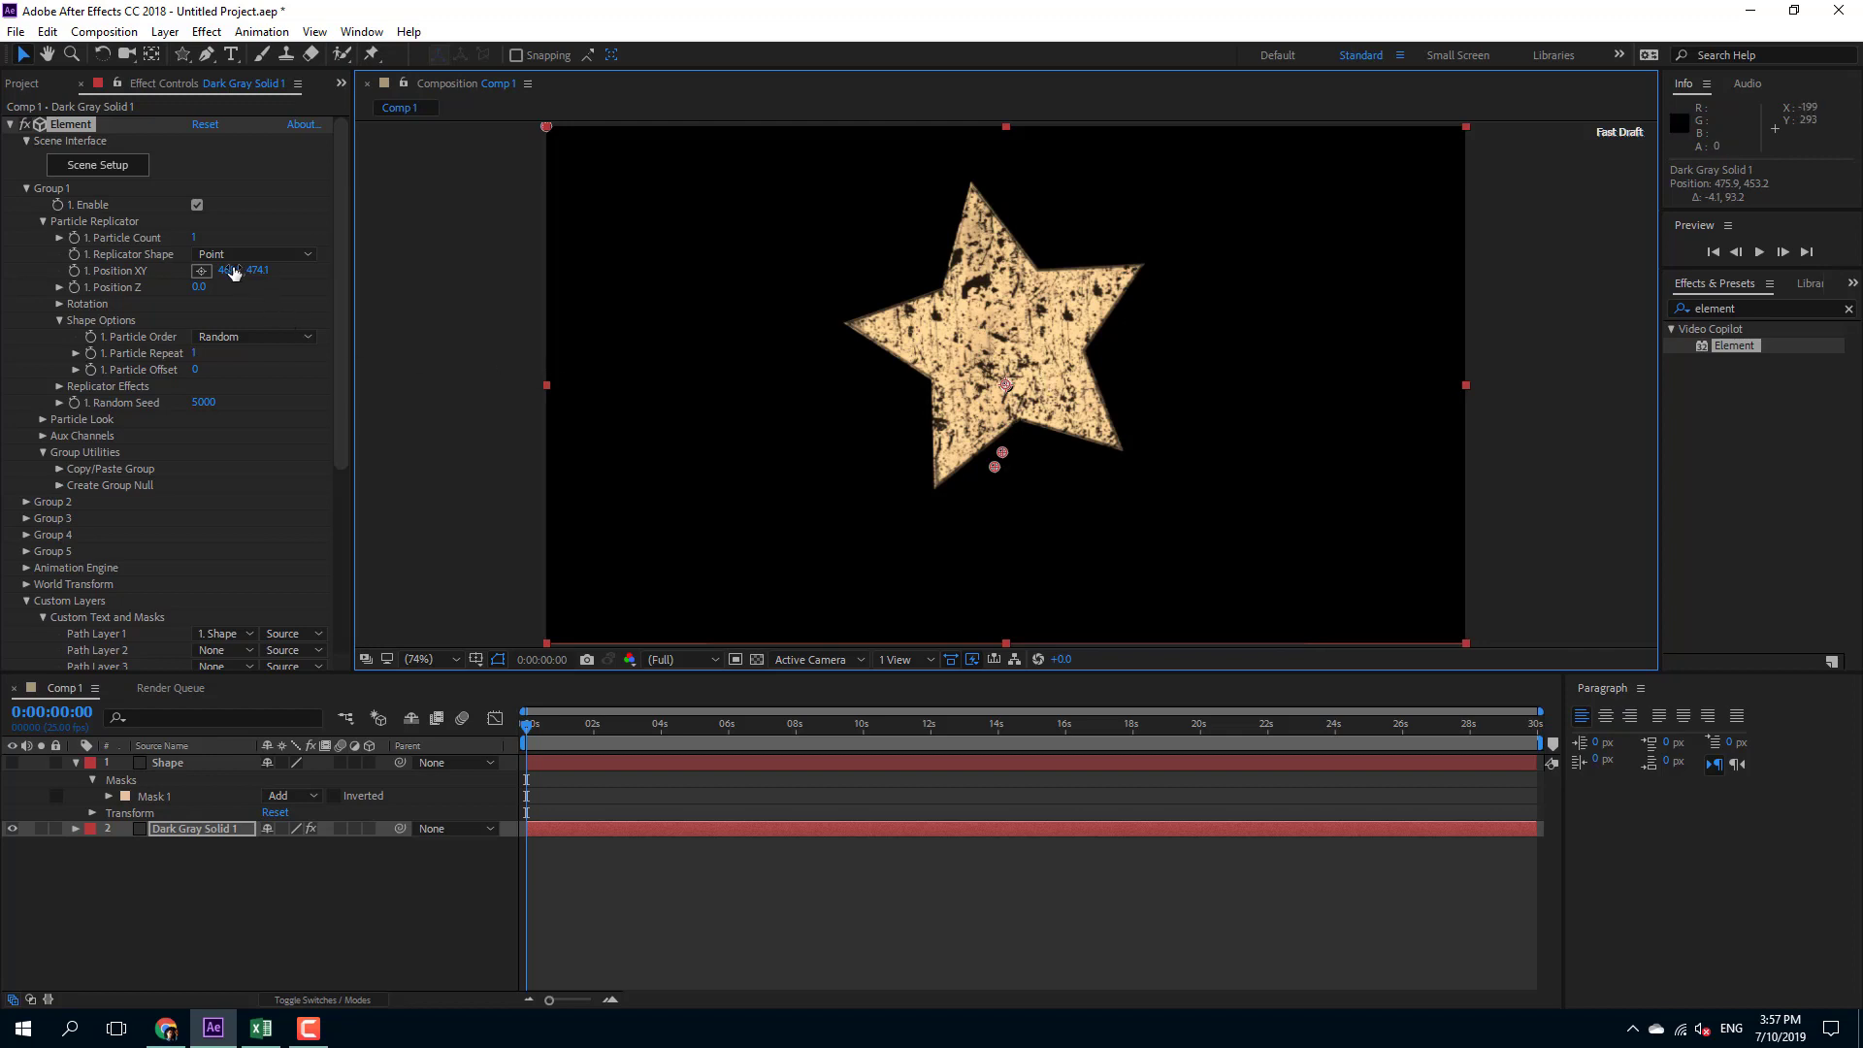
drag(226, 271, 284, 326)
click(59, 304)
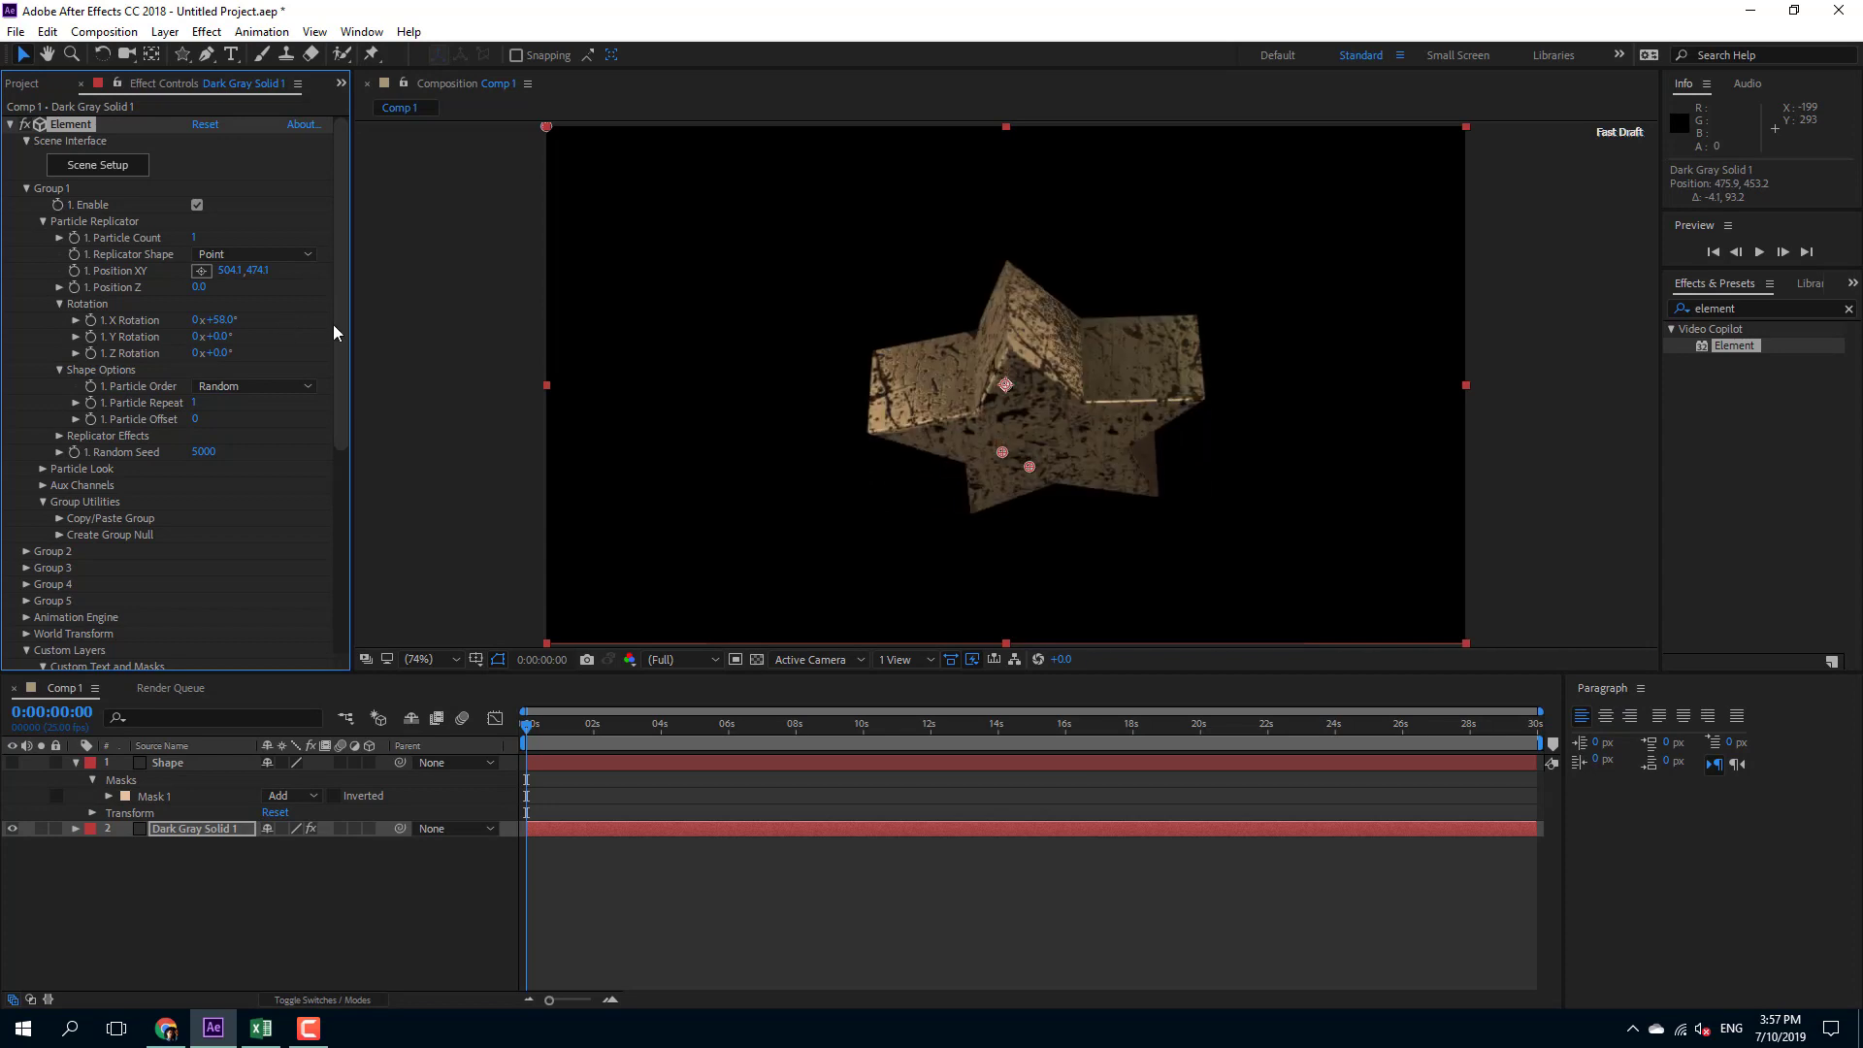